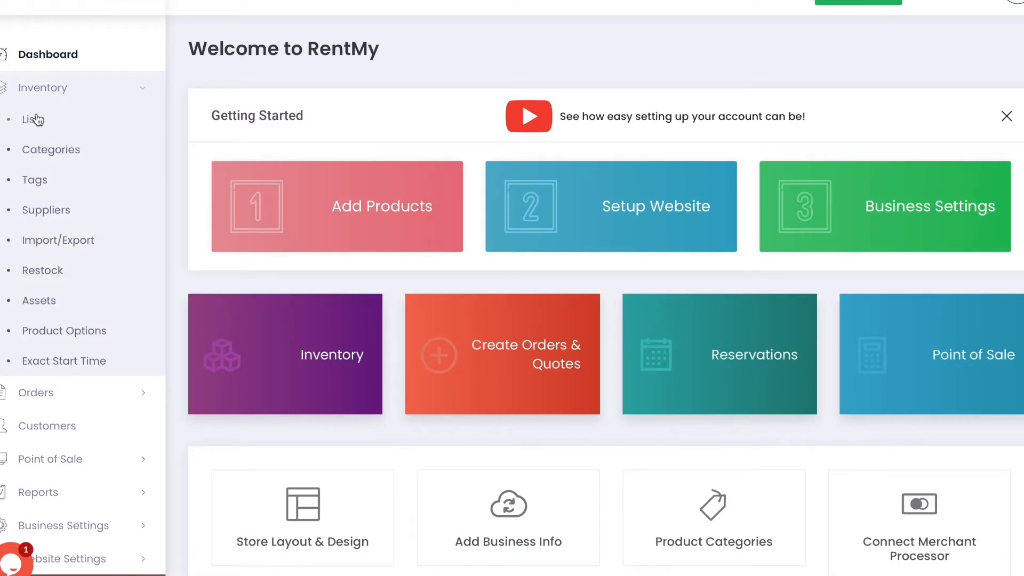
Step: Go to the inventory import for adding new products and download the sample Excel file, allowing downloads from the site
left_click(32, 122)
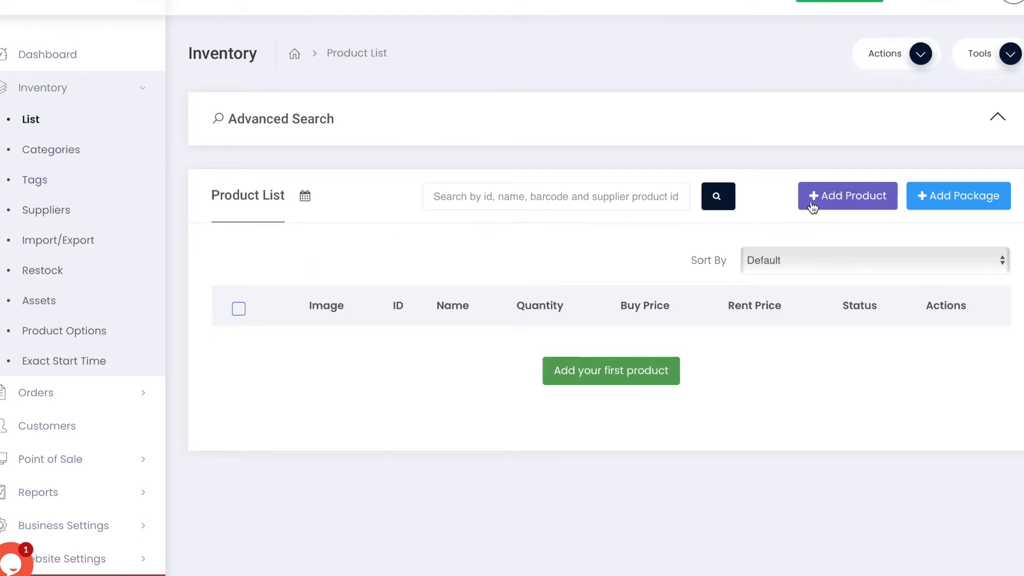
left_click(1009, 55)
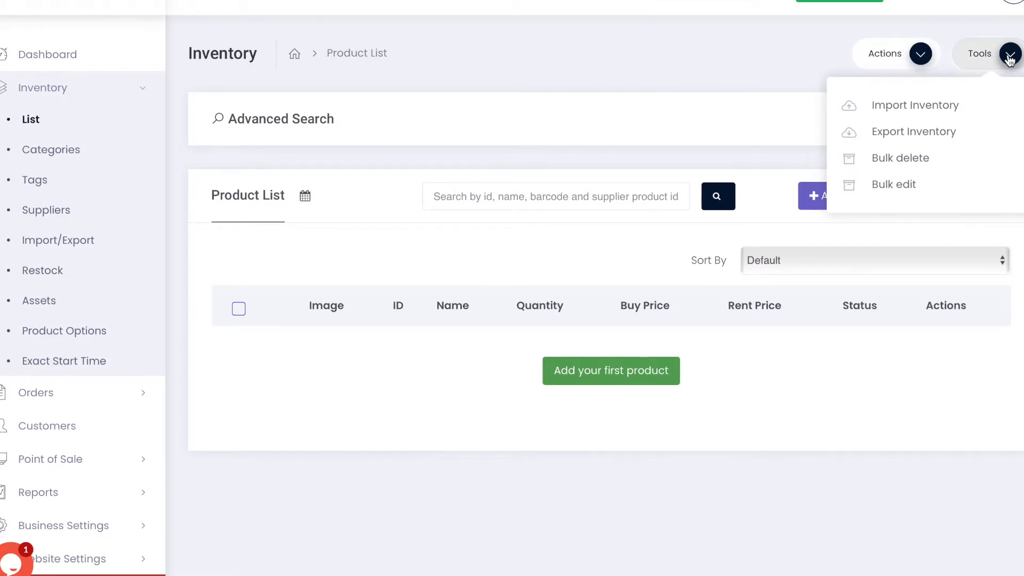
left_click(921, 107)
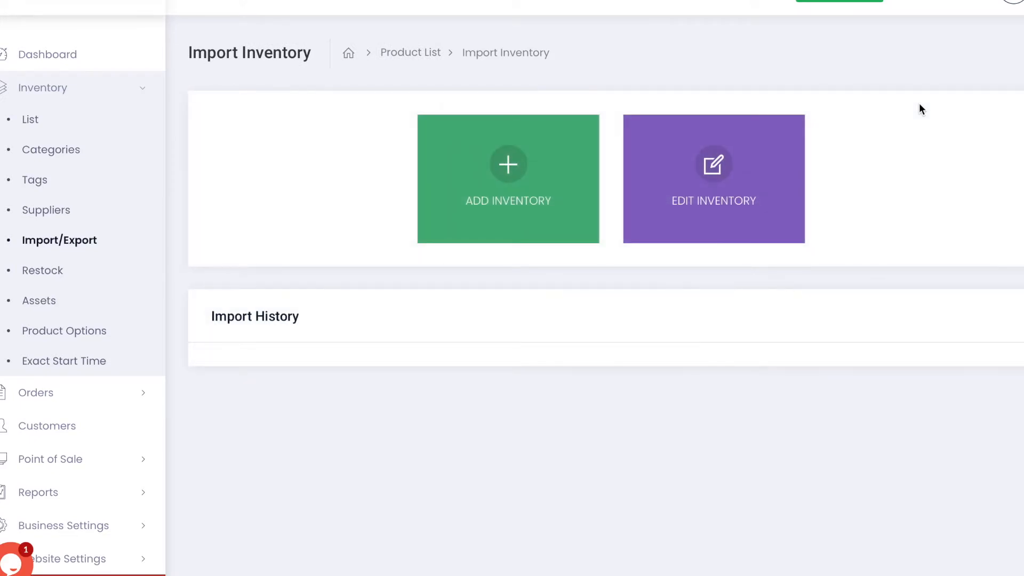
left_click(514, 165)
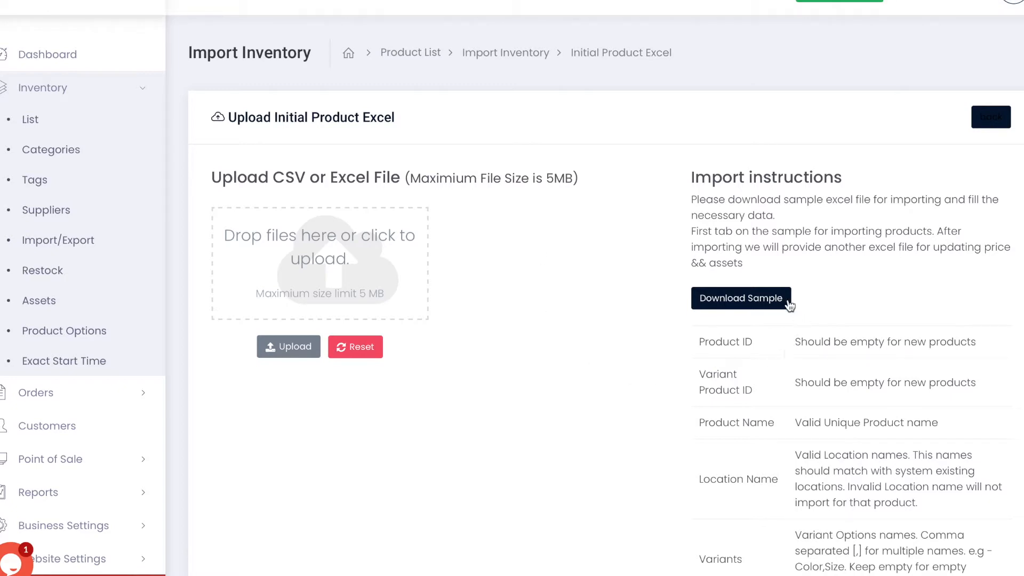
left_click(737, 303)
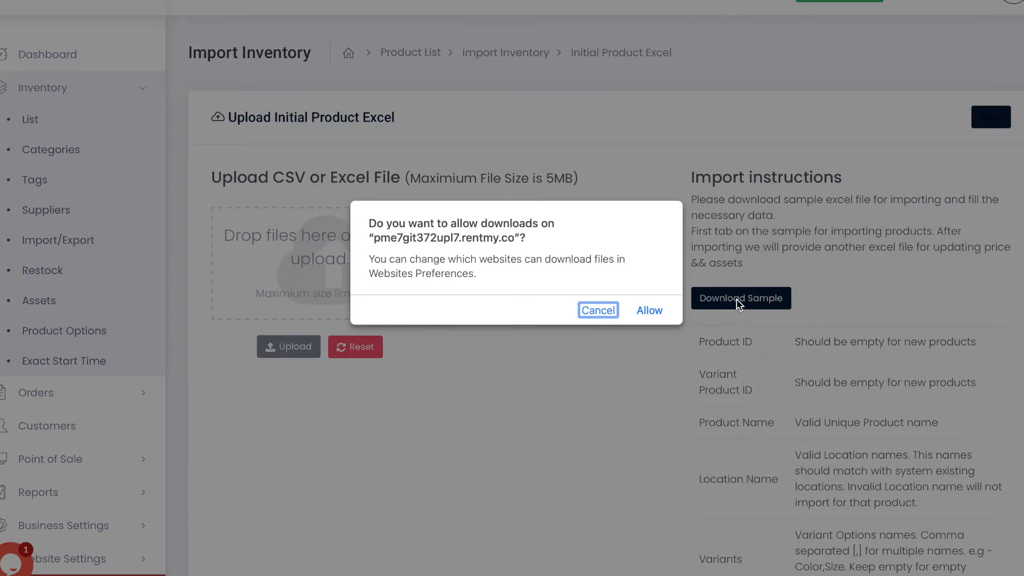
left_click(649, 311)
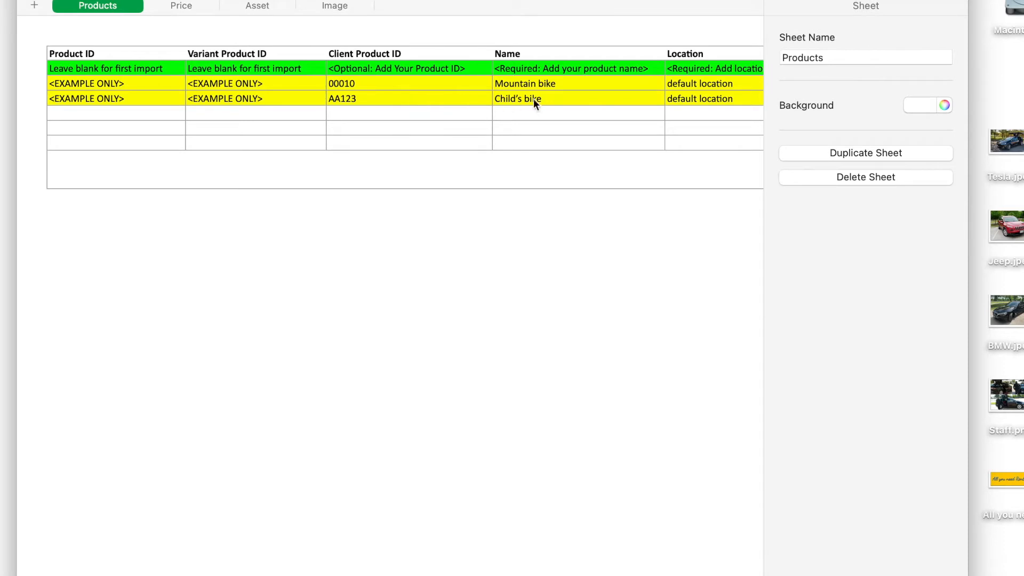
Step: Examine the columns of the sample spreadsheet's Products sheet, from Product ID through Tag and Weight, hiding the sheet settings sidebar for more room
scroll(521, 92, "right", 5)
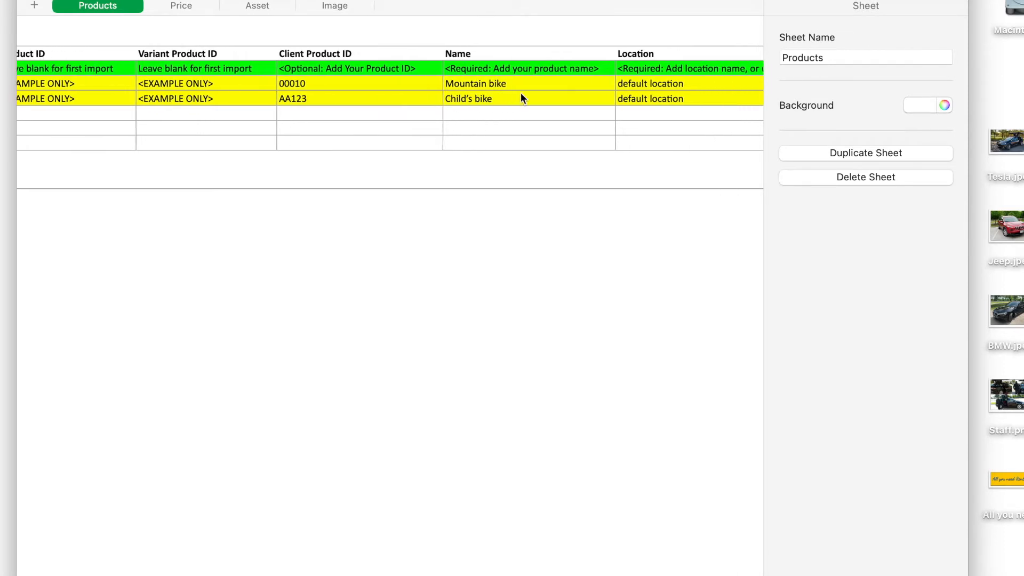
scroll(520, 99, "right", 1)
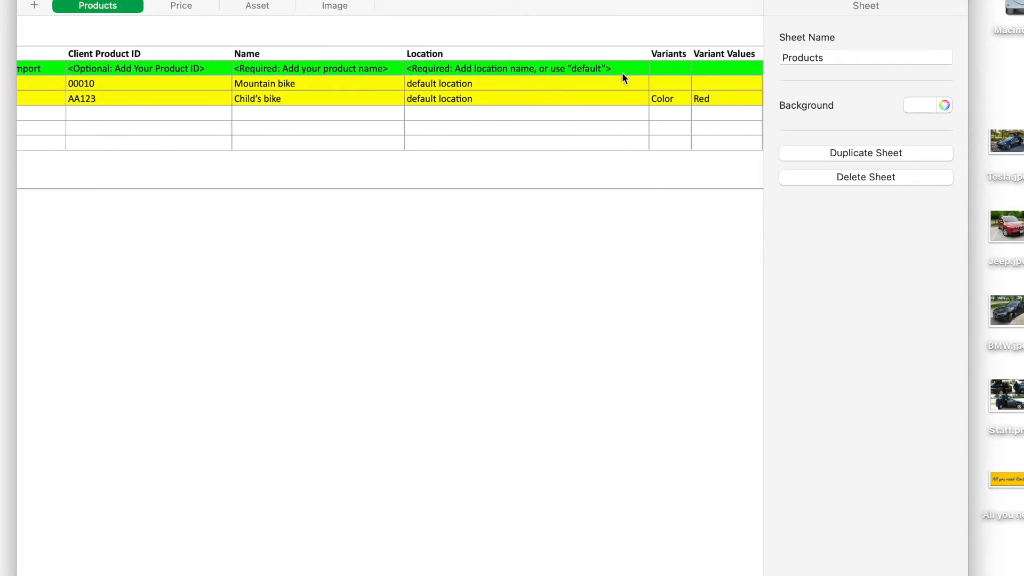
key("alt+super+i")
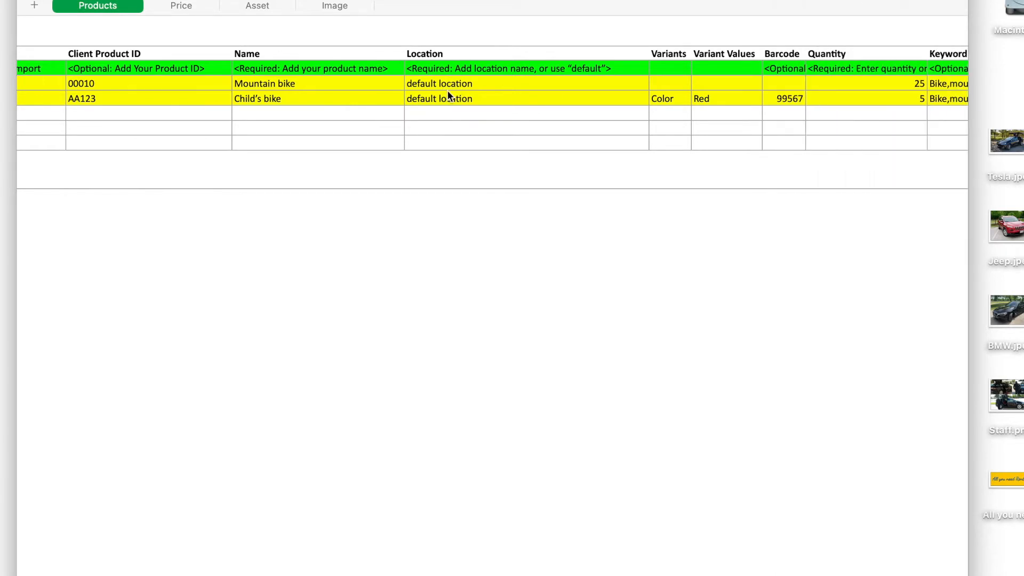
scroll(534, 101, "right", 10)
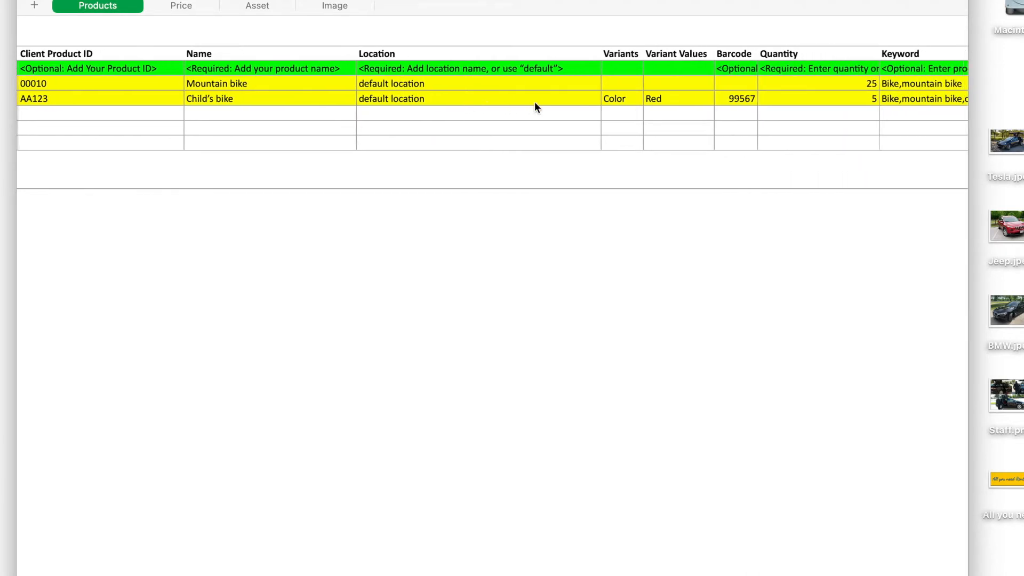
scroll(534, 101, "right", 2)
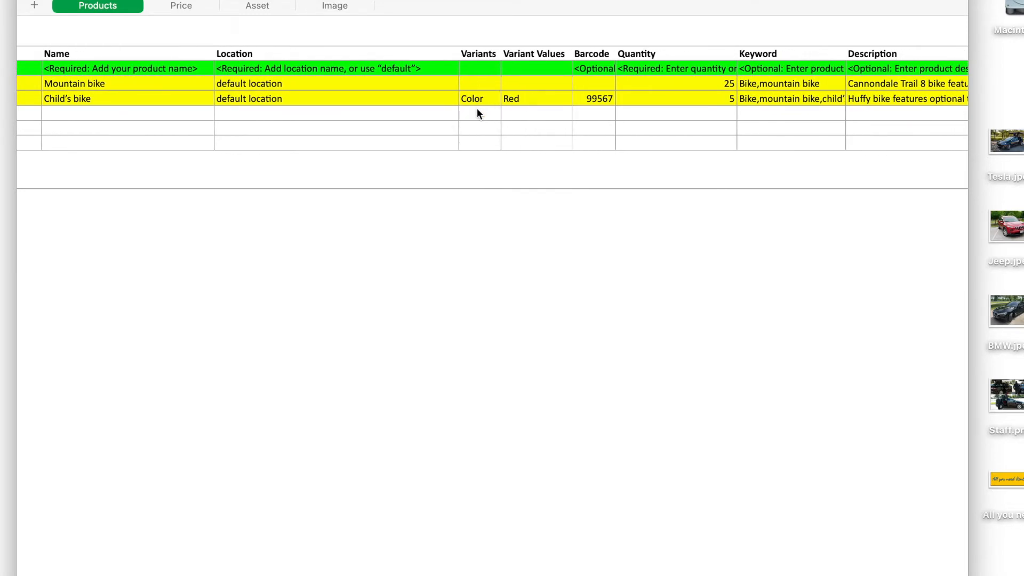
scroll(530, 99, "right", 7)
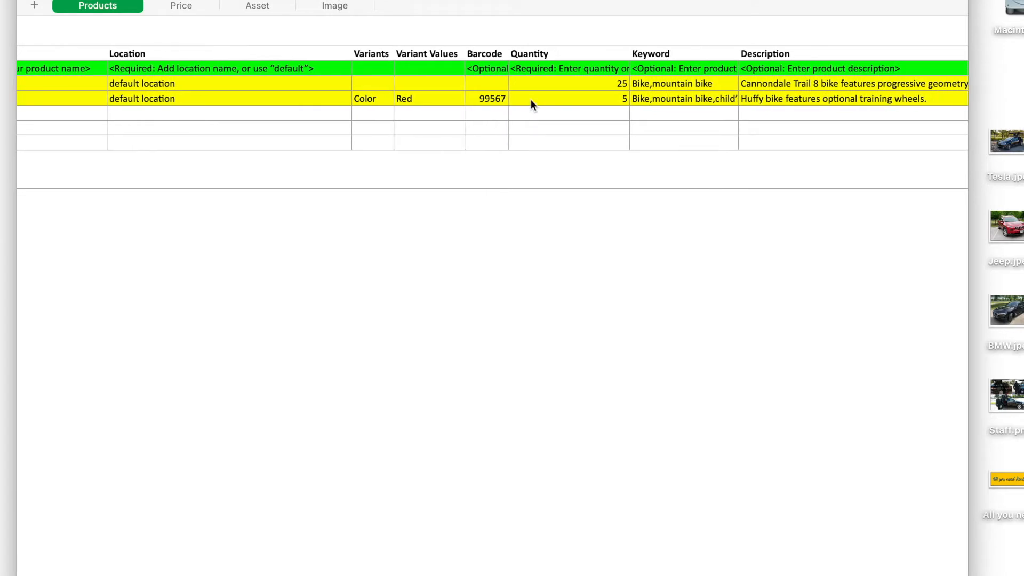
scroll(540, 101, "right", 8)
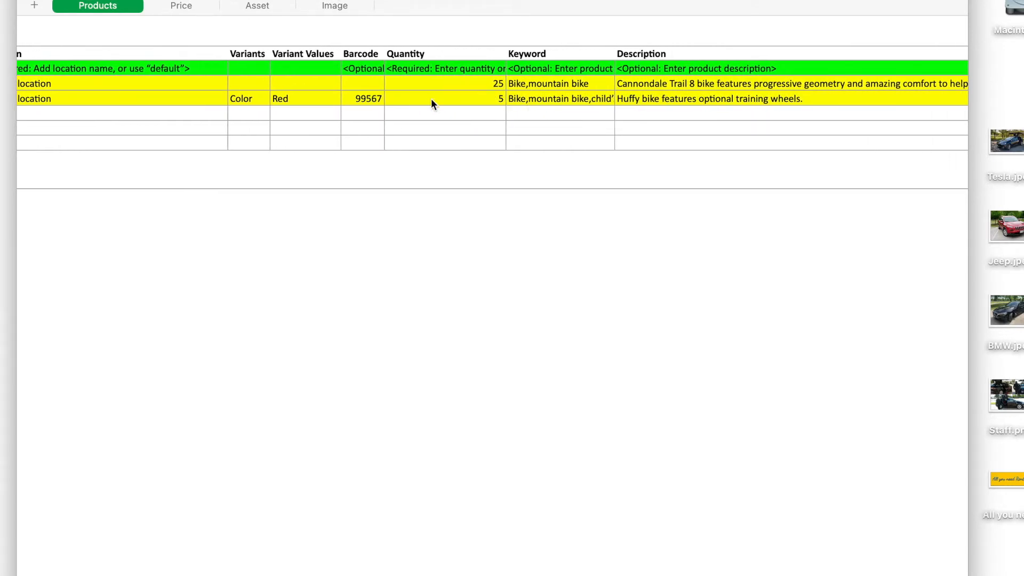
scroll(539, 128, "right", 4)
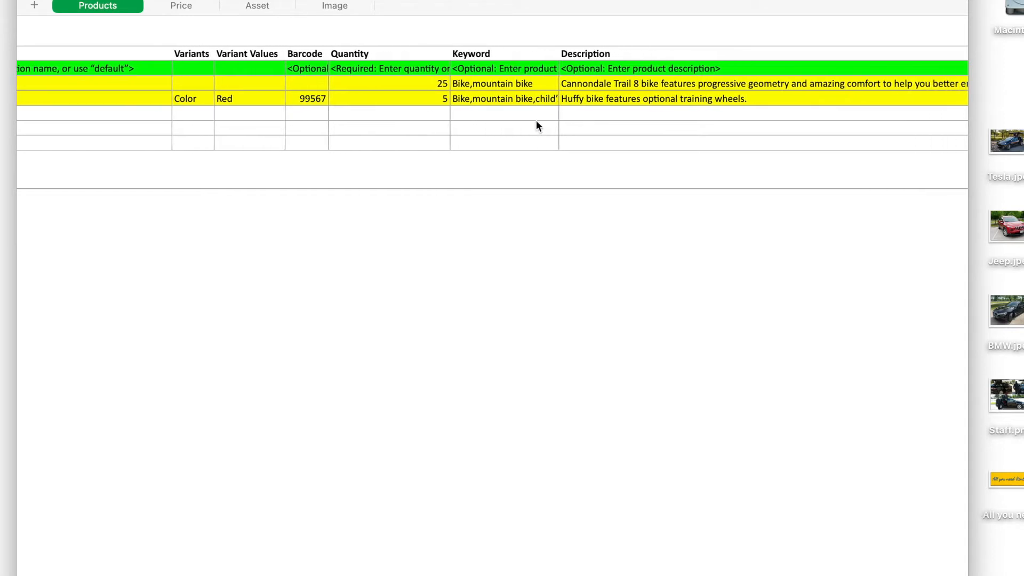
scroll(589, 128, "right", 8)
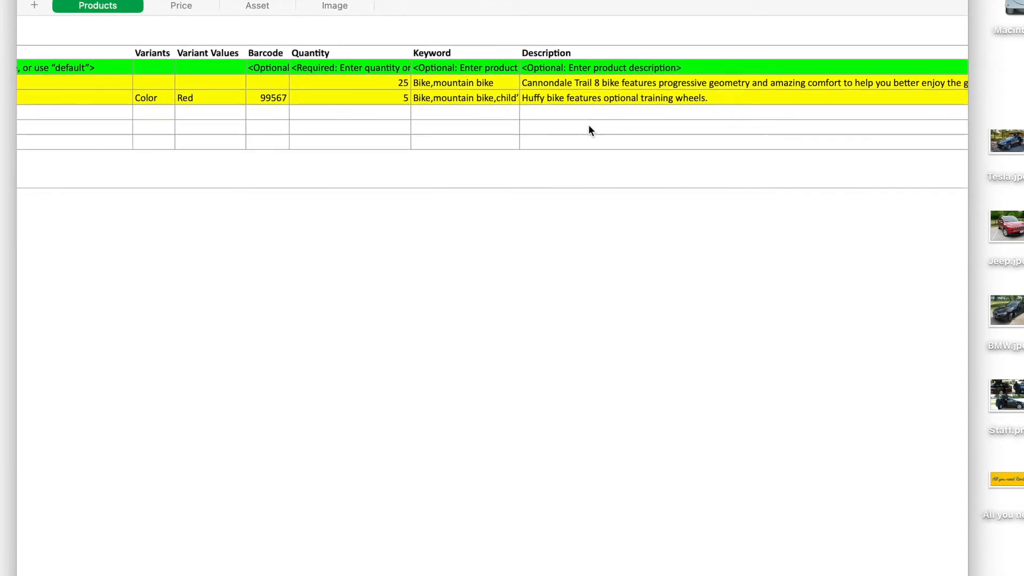
scroll(589, 130, "right", 16)
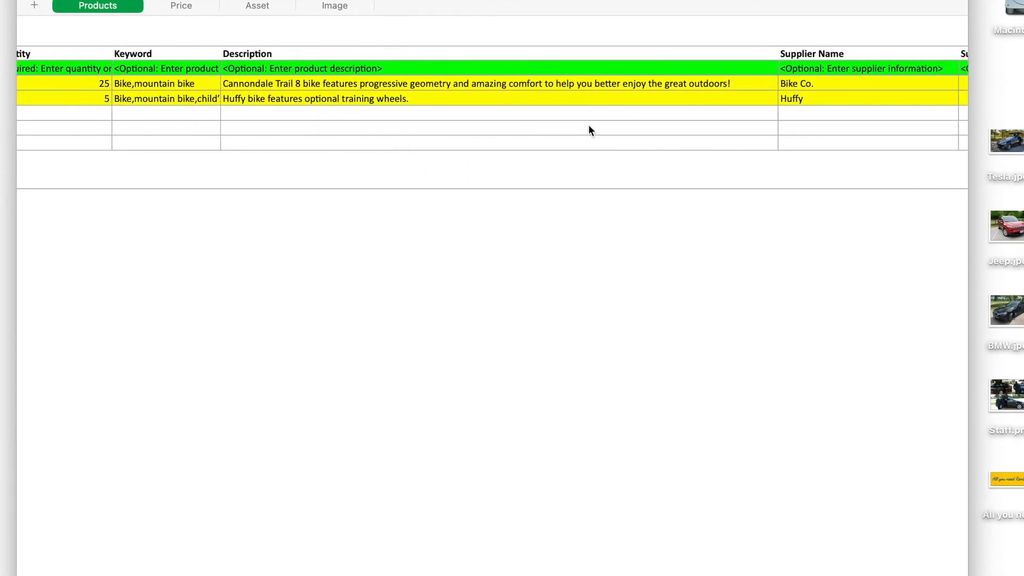
scroll(589, 130, "right", 14)
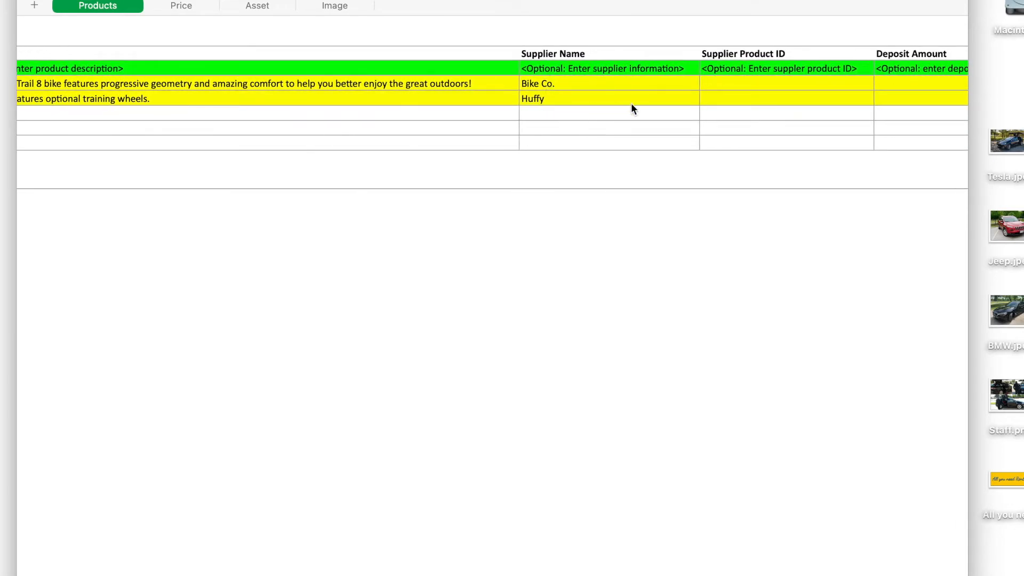
scroll(643, 108, "right", 11)
scroll(642, 109, "right", 11)
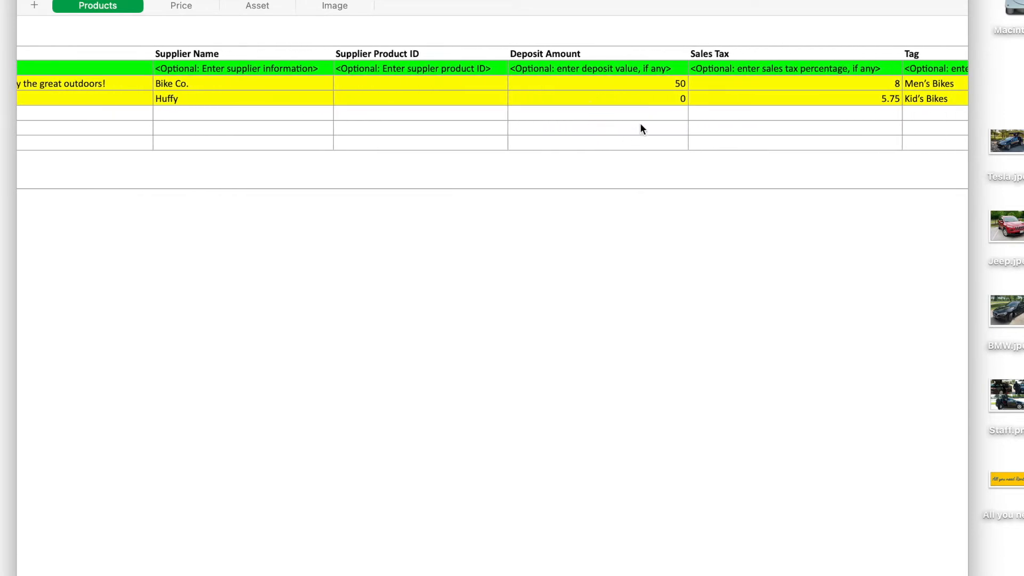
scroll(649, 112, "right", 10)
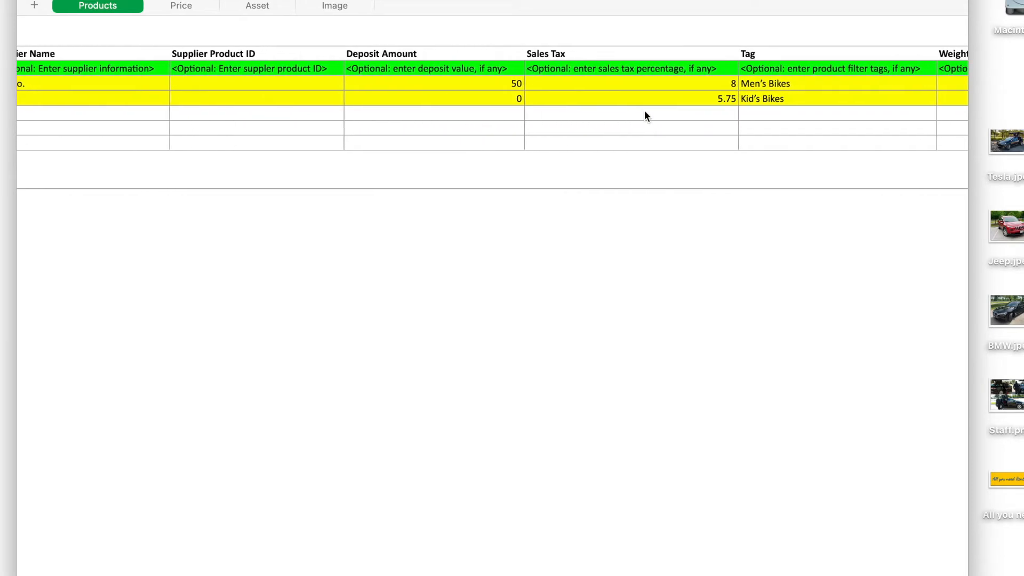
scroll(645, 112, "right", 10)
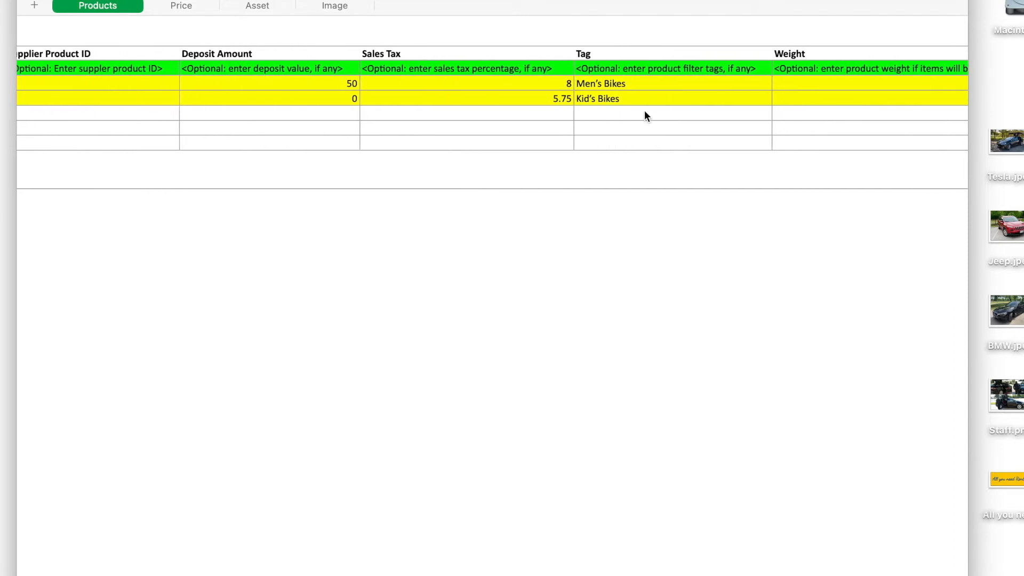
scroll(645, 115, "right", 2)
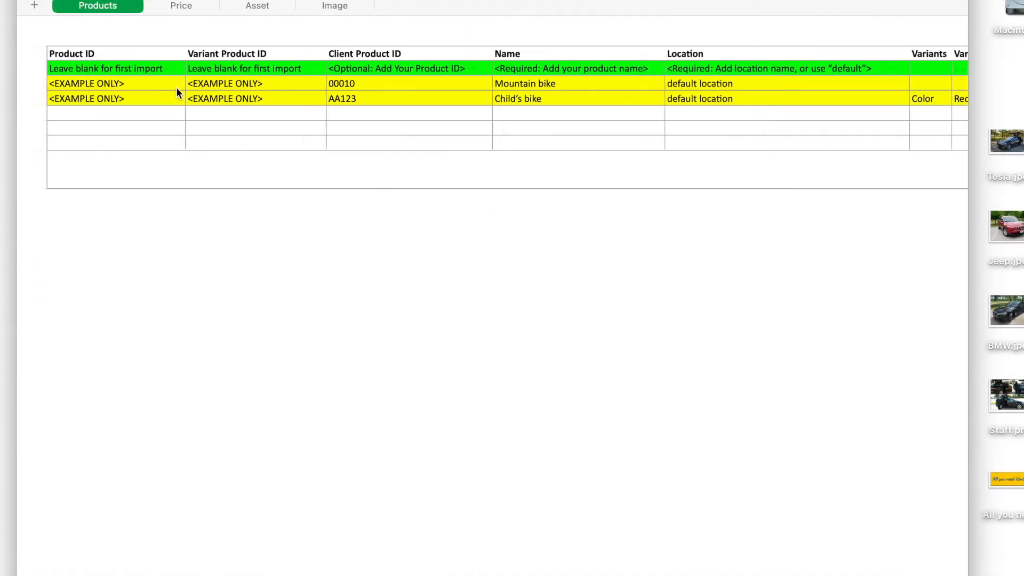
Step: Paste the copied product data starting at cell D3 and clear the example IDs from A3:C4
left_click(530, 82)
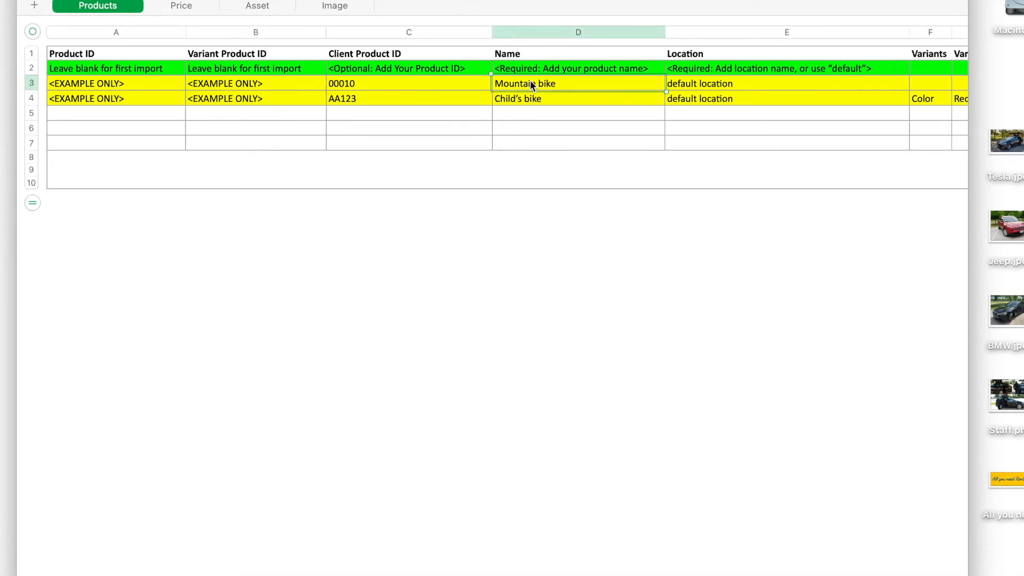
key("super+v")
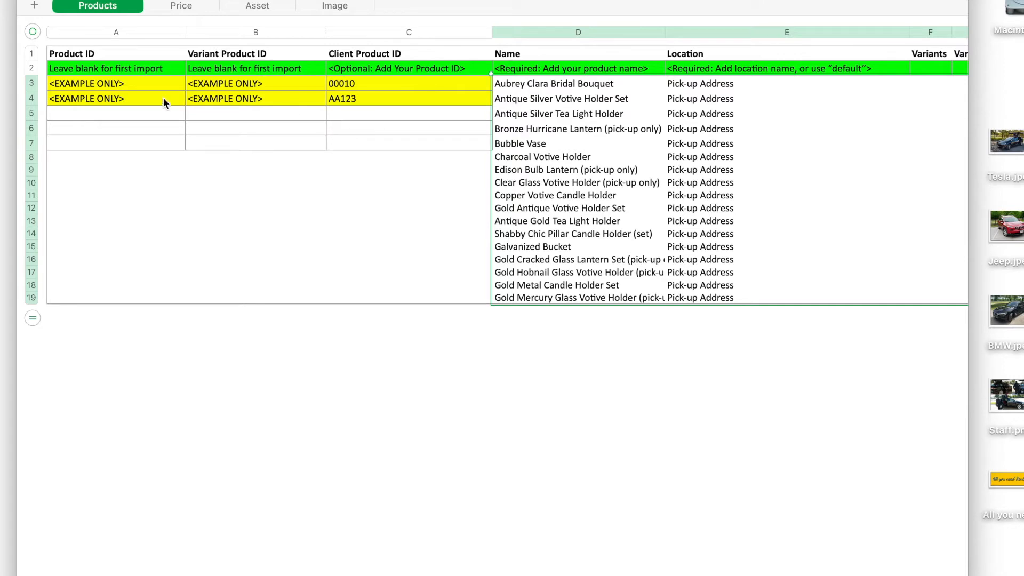
left_click(108, 85)
left_click_drag(108, 83, 335, 95)
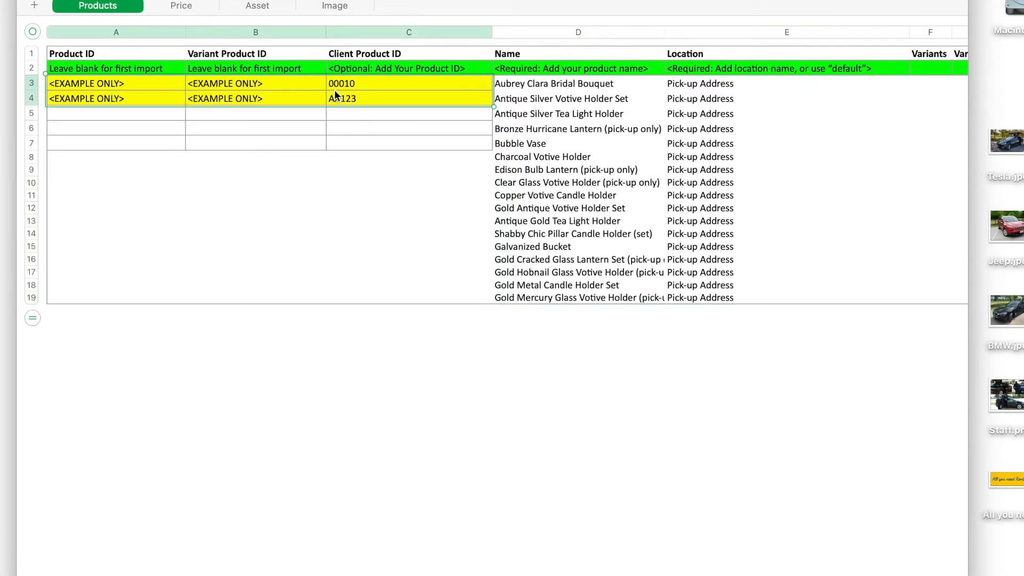
key("BackSpace")
Step: Review the pasted product rows across the Location, Quantity and Description columns
scroll(336, 95, "right", 10)
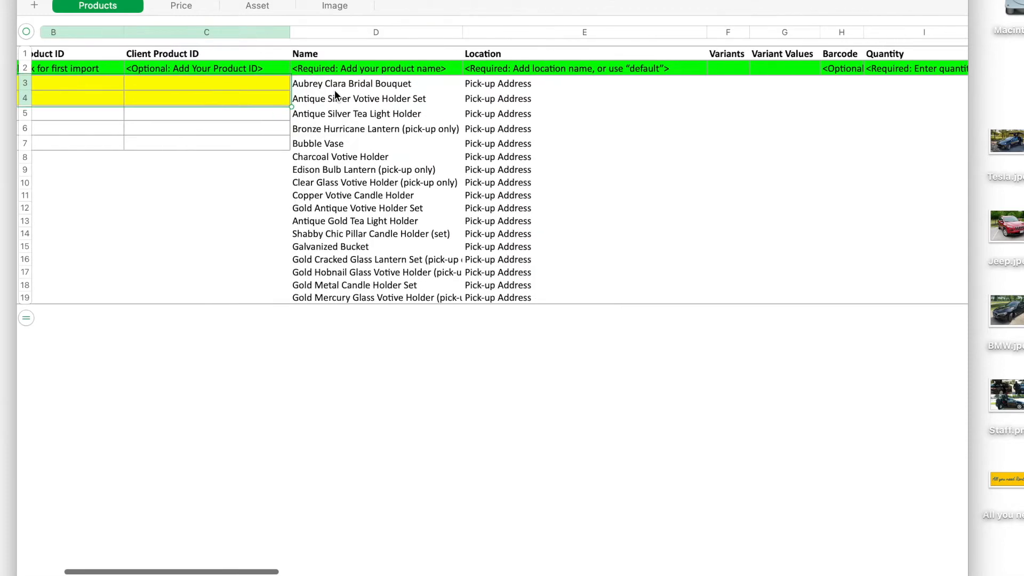
scroll(400, 98, "right", 1)
scroll(727, 120, "right", 5)
scroll(728, 123, "right", 4)
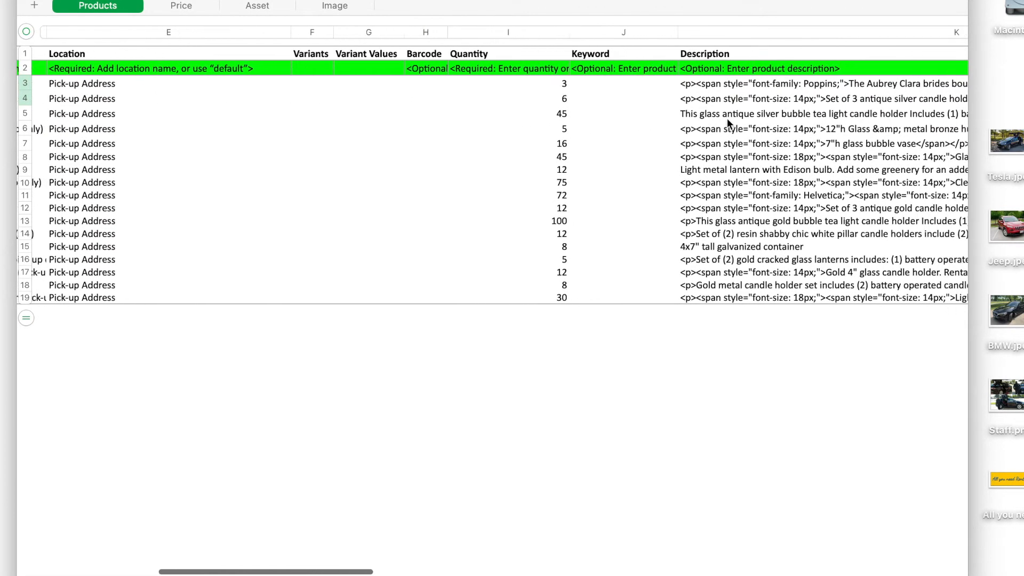
scroll(708, 168, "right", 20)
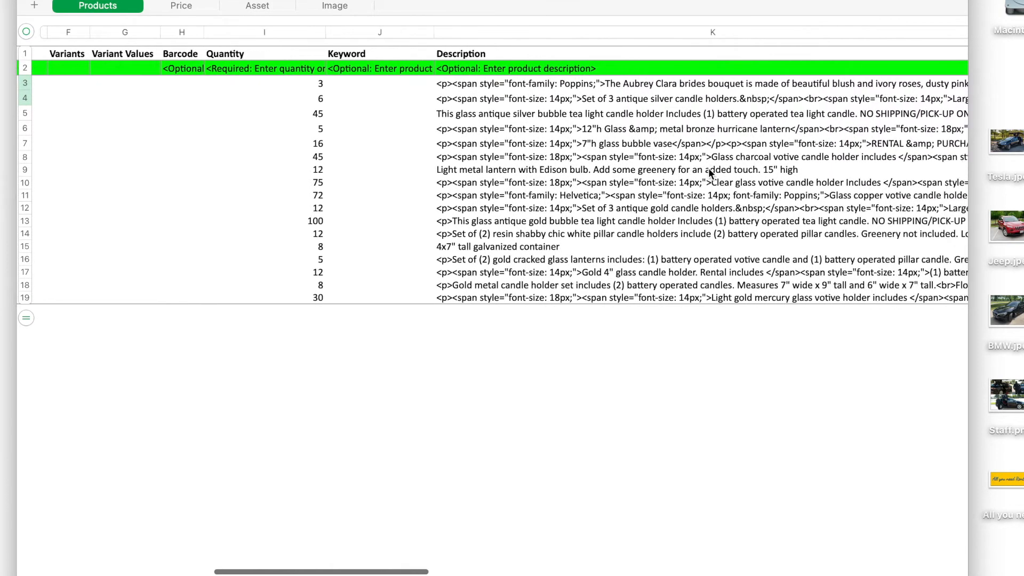
scroll(709, 170, "right", 8)
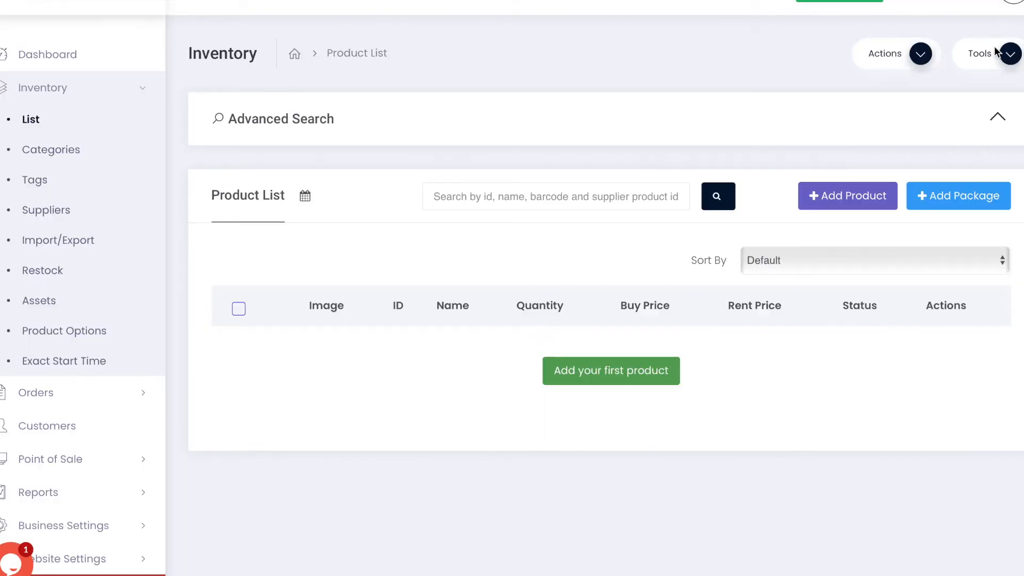
Step: Switch to RentMy and open the Excel upload page for adding inventory
left_click(1011, 53)
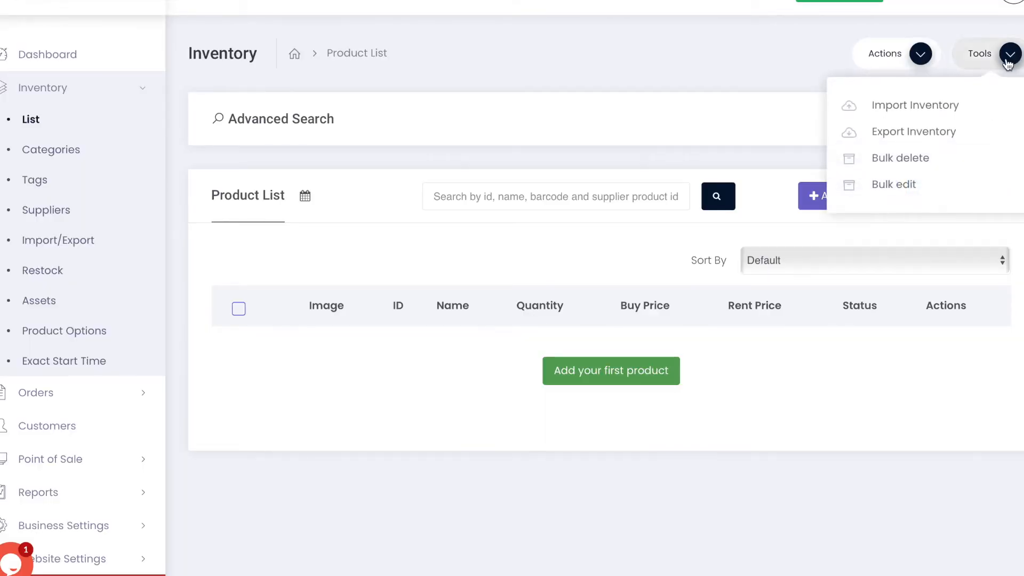
left_click(910, 105)
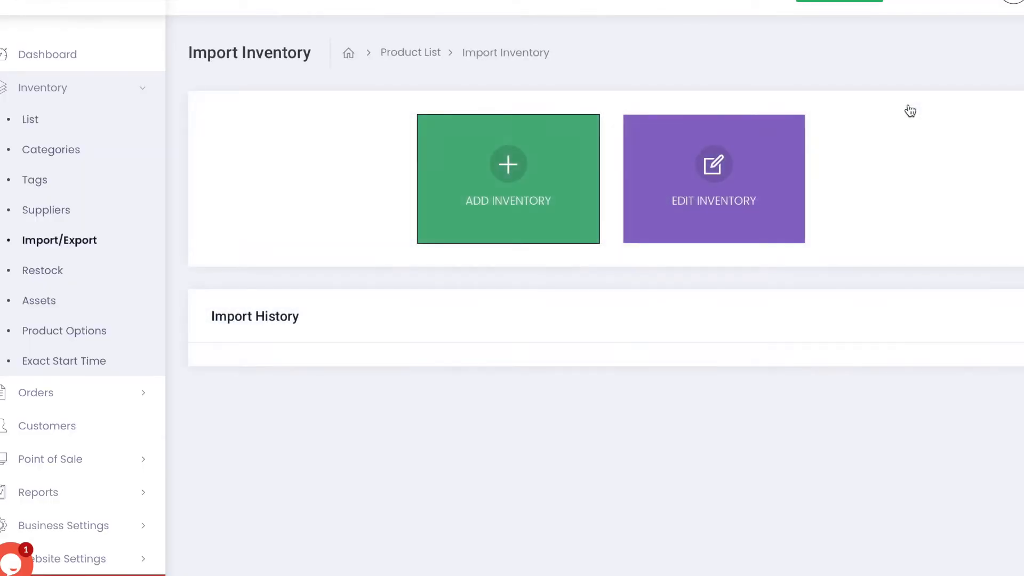
left_click(507, 165)
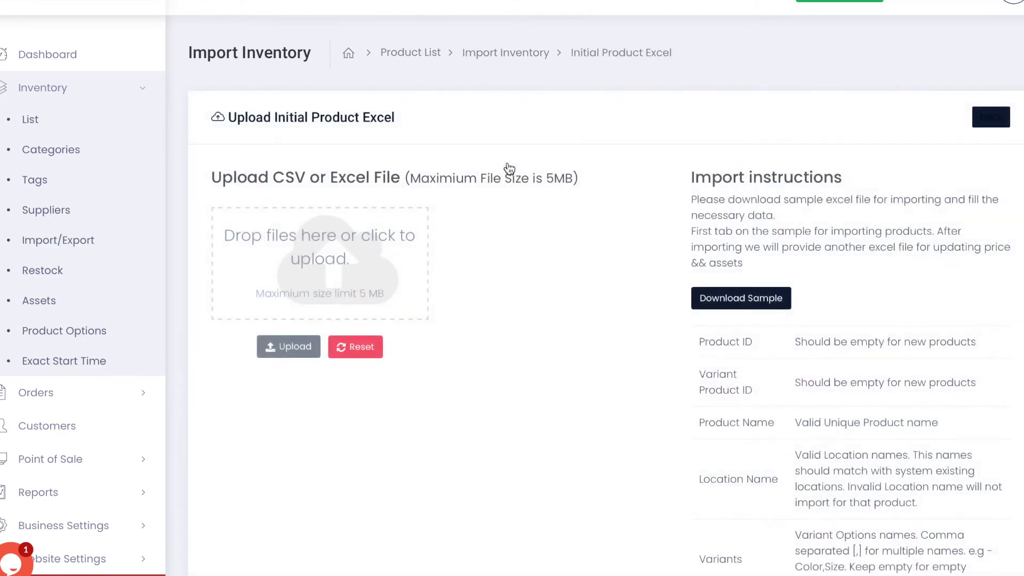
Step: Choose the Excel file 210816 - Wedding from the SOWs folder as the product file to upload
left_click(330, 260)
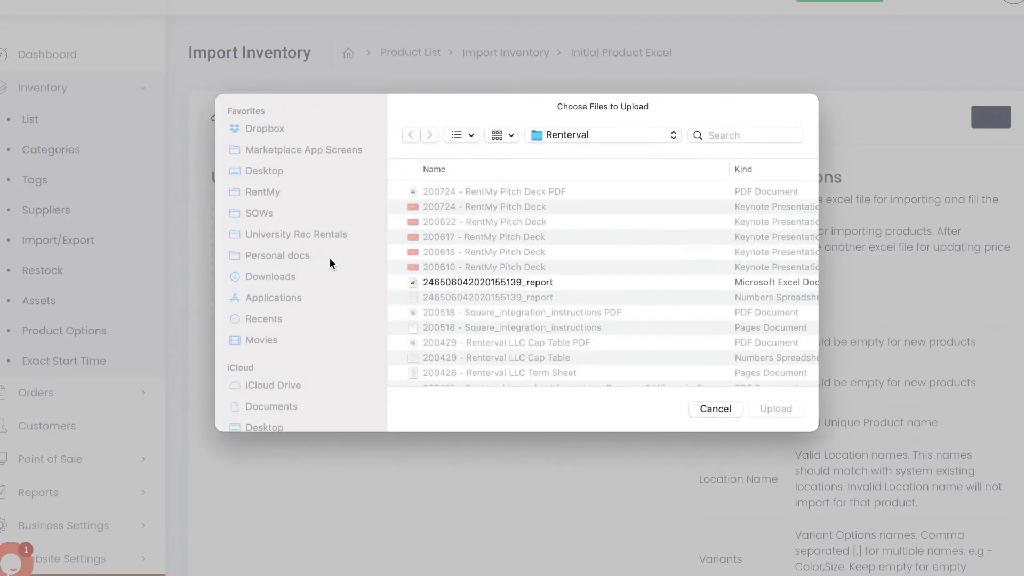
left_click(583, 137)
left_click(583, 138)
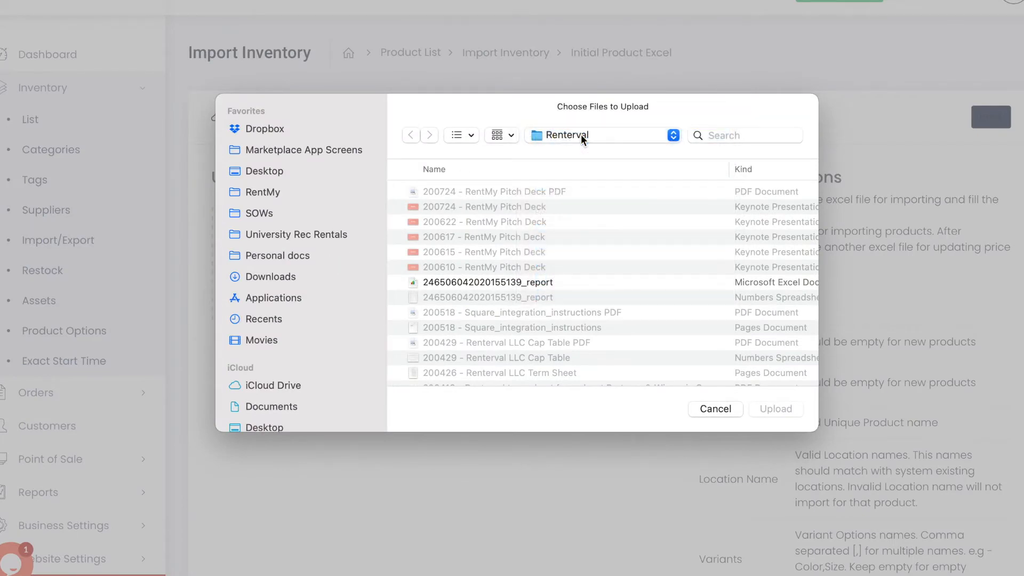
left_click(254, 216)
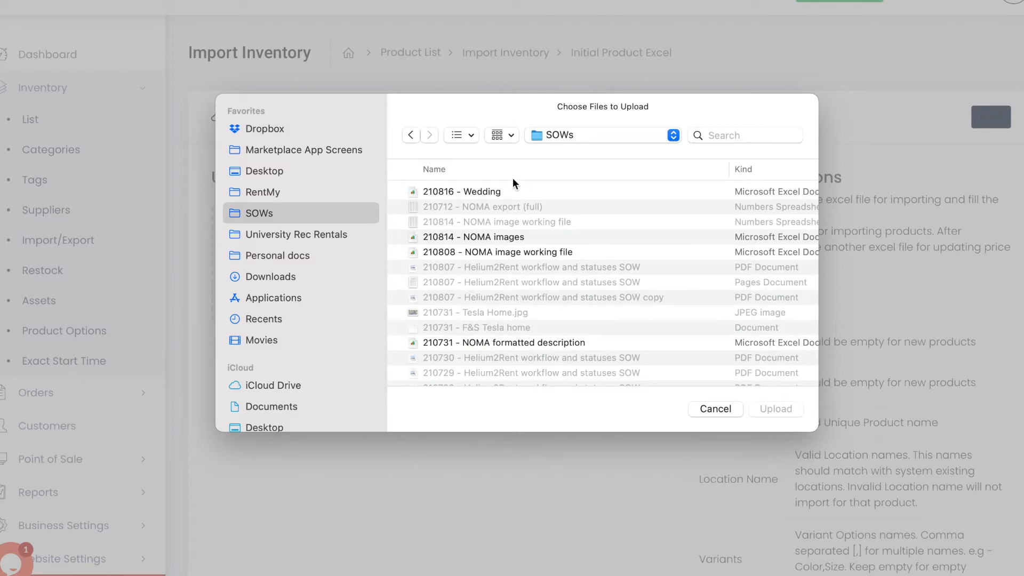
left_click(519, 193)
left_click(774, 409)
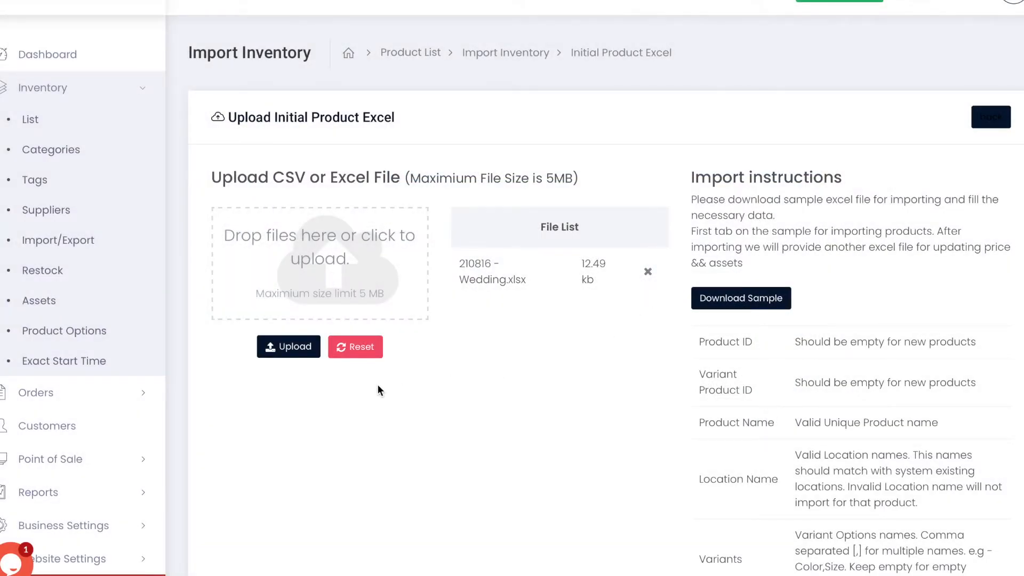
Step: Upload the chosen product file and open the inventory product list
left_click(290, 348)
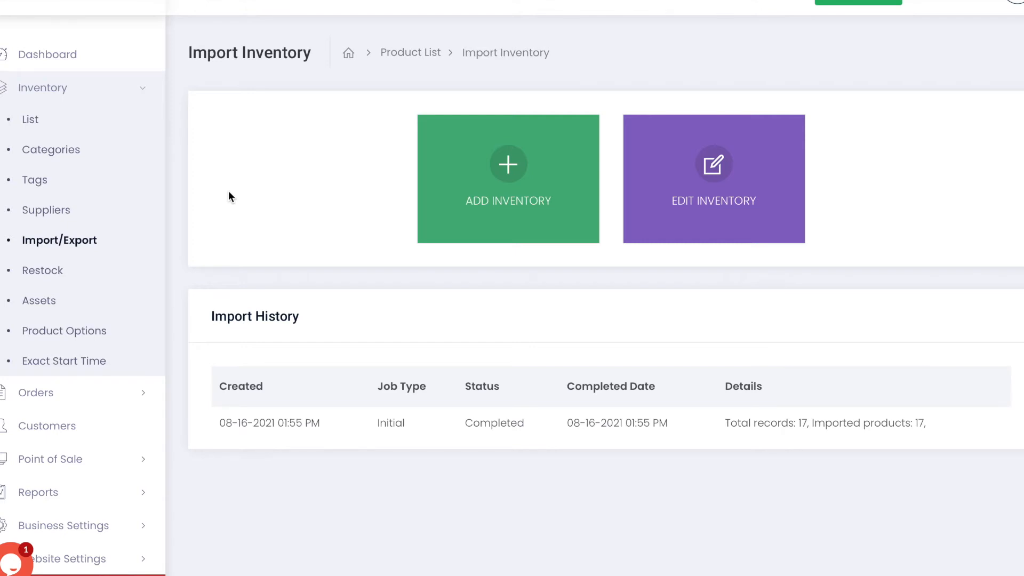
left_click(28, 118)
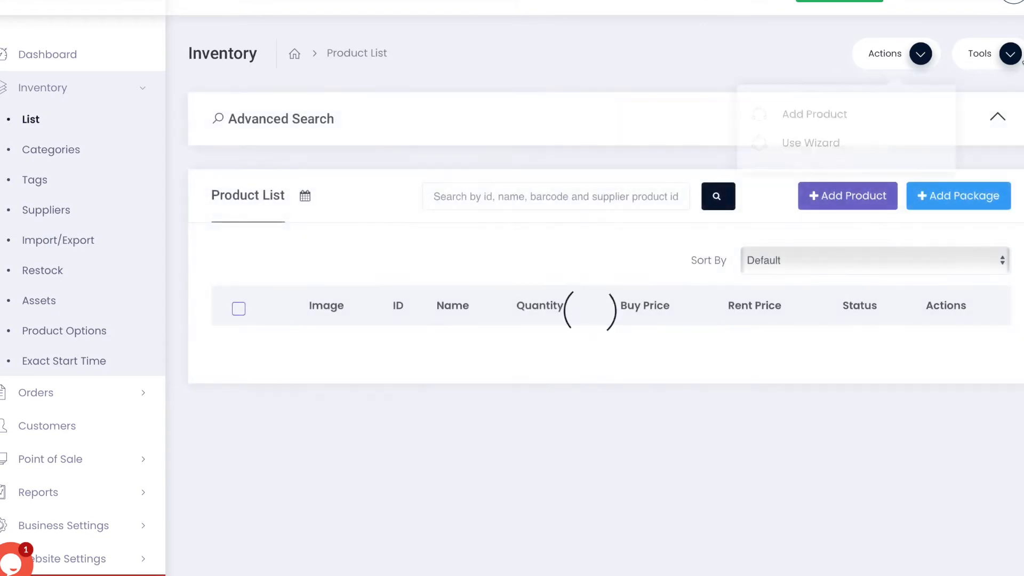
Step: Export the inventory from the product list with All as the export type
mouse_move(1012, 56)
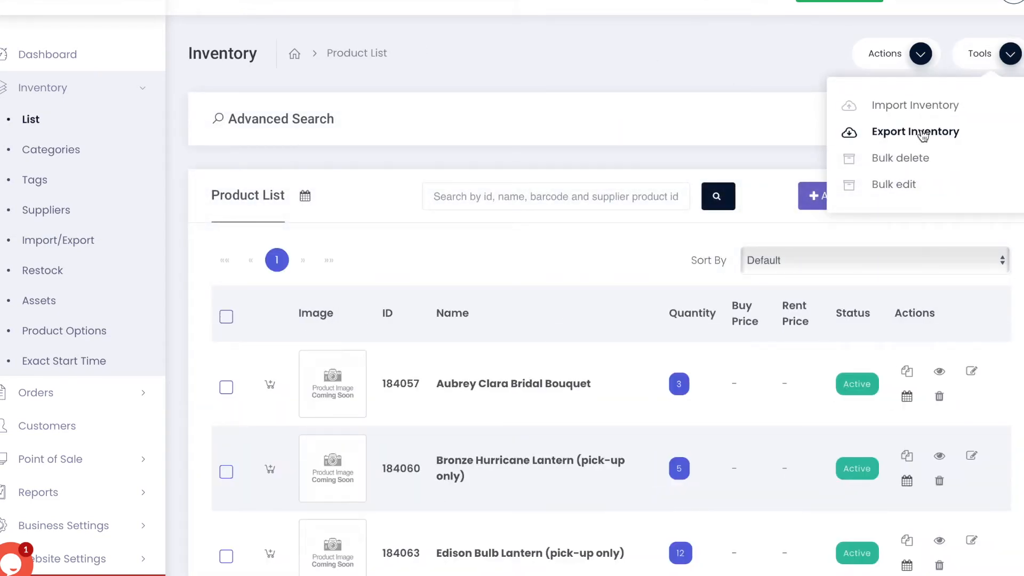
left_click(924, 132)
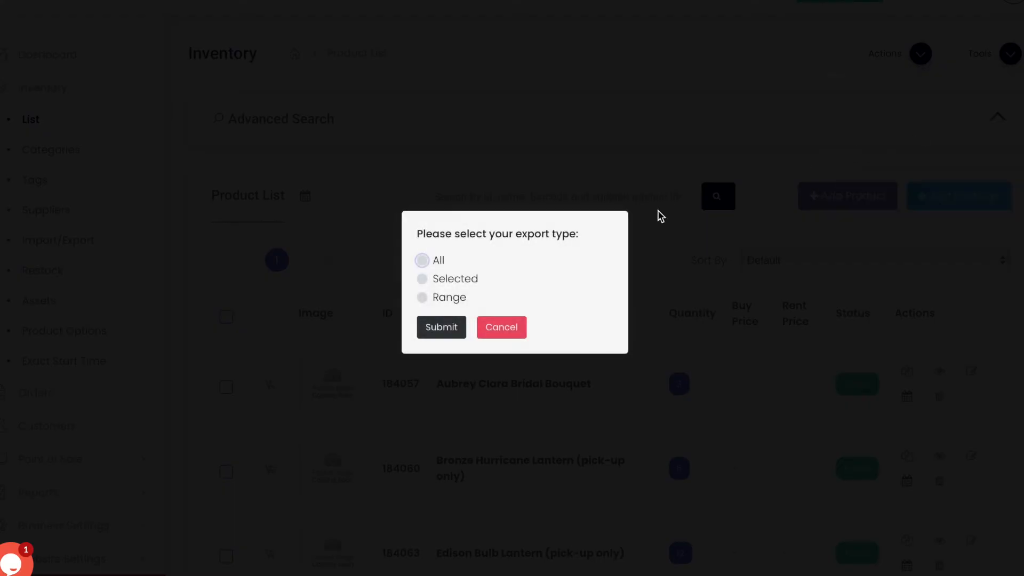
left_click(424, 262)
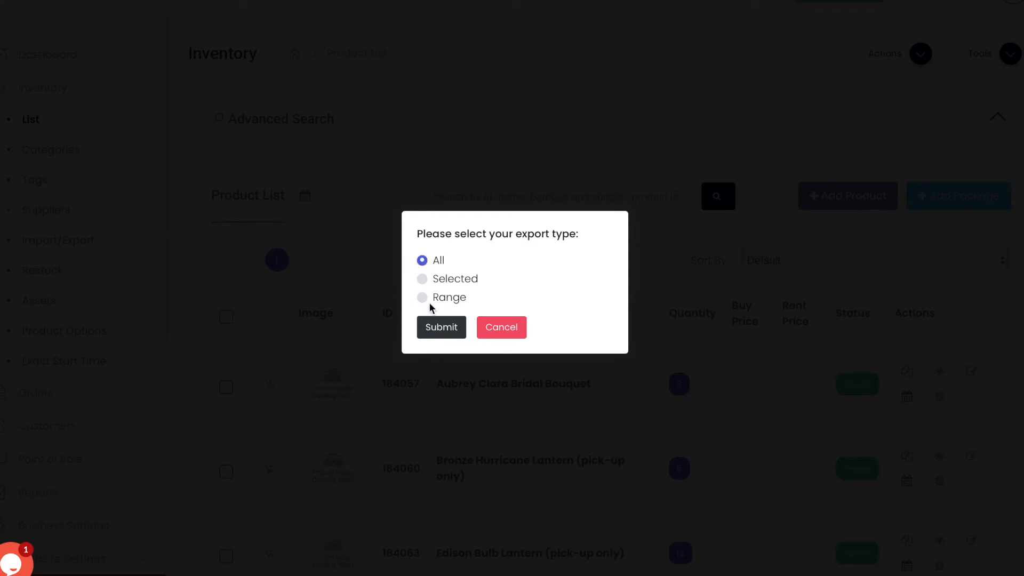
left_click(437, 332)
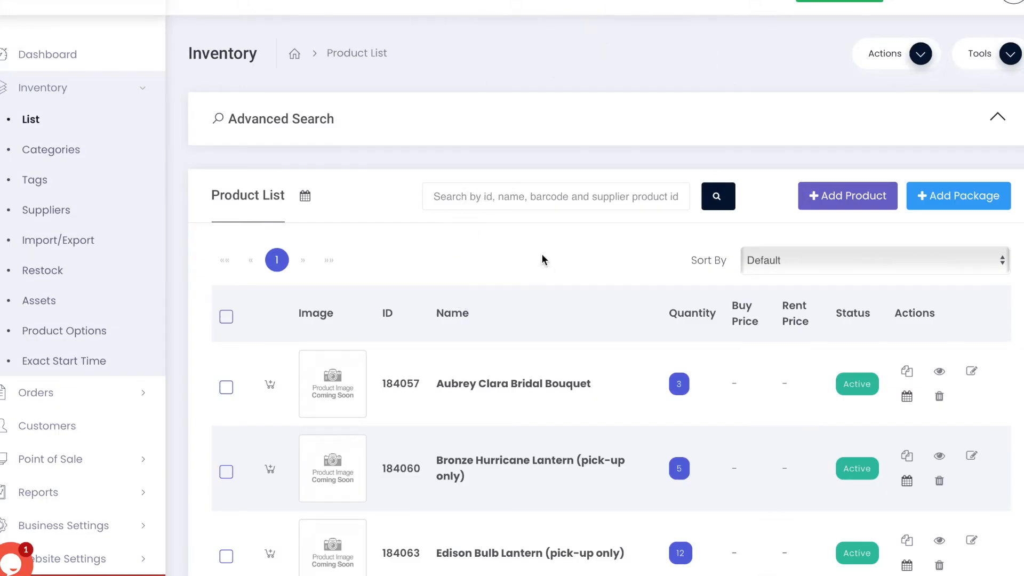
Step: Open the exported inventory spreadsheet and bring up its Price sheet at the Type to Price columns
left_click(779, 560)
left_click(782, 485)
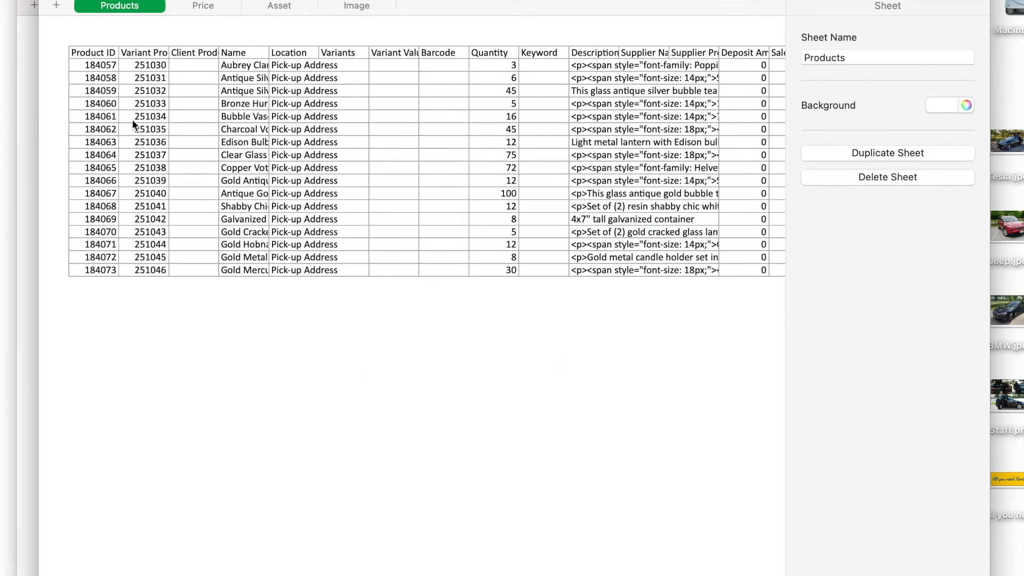
left_click(199, 6)
scroll(405, 213, "right", 3)
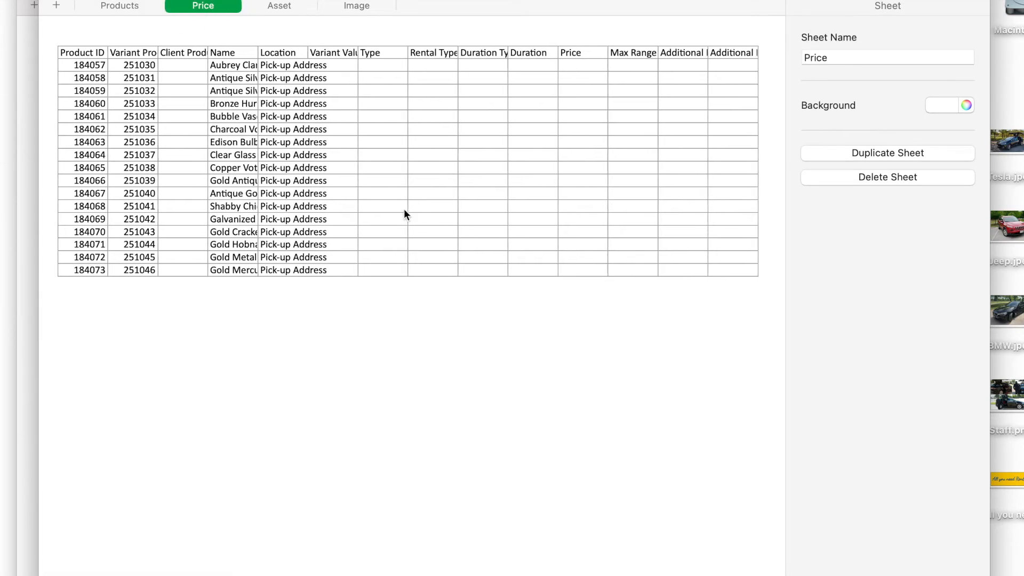
scroll(405, 215, "right", 2)
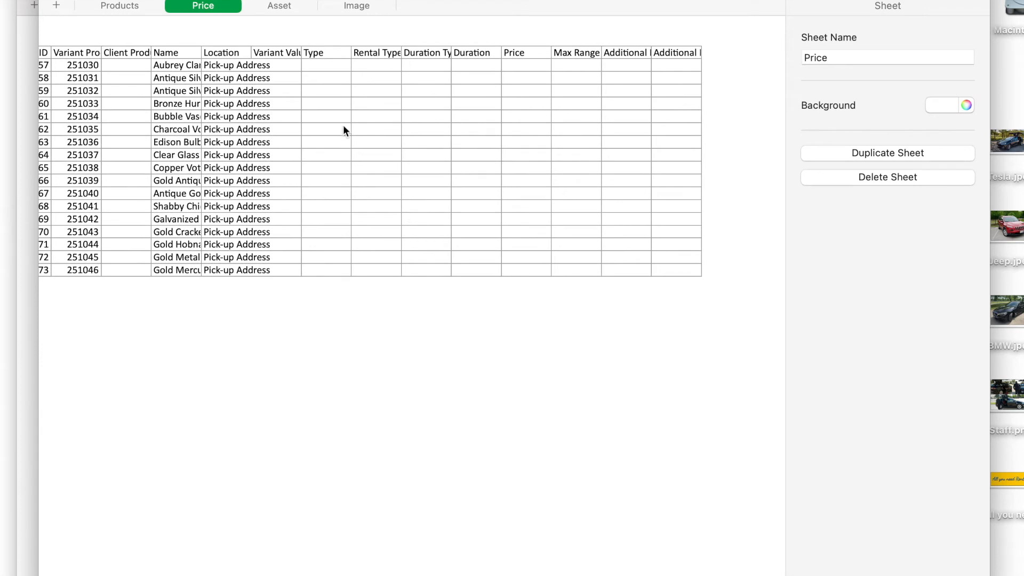
Step: Enter the Type of the first product in G2 as lowercase rent
left_click(332, 60)
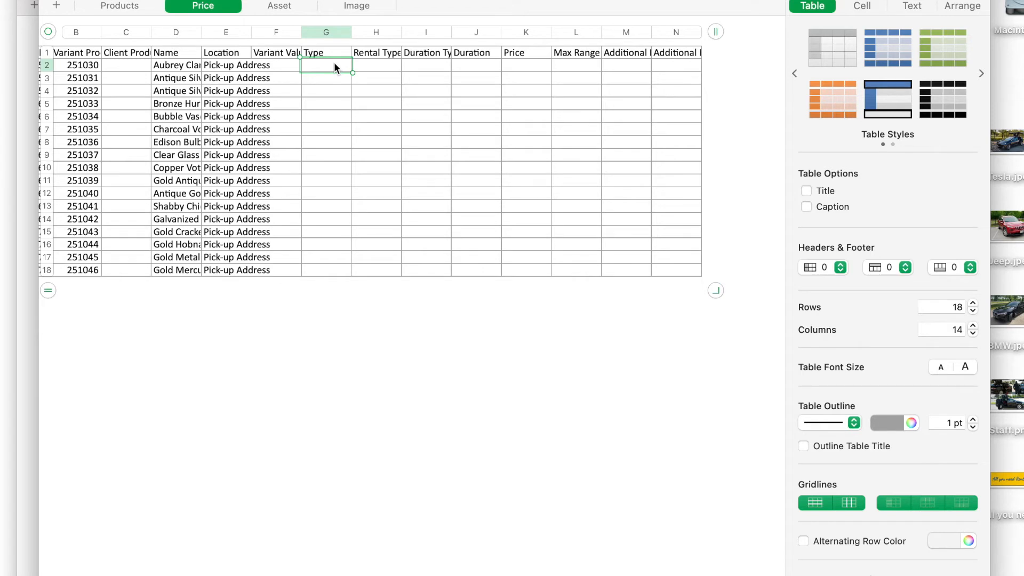
type("rent")
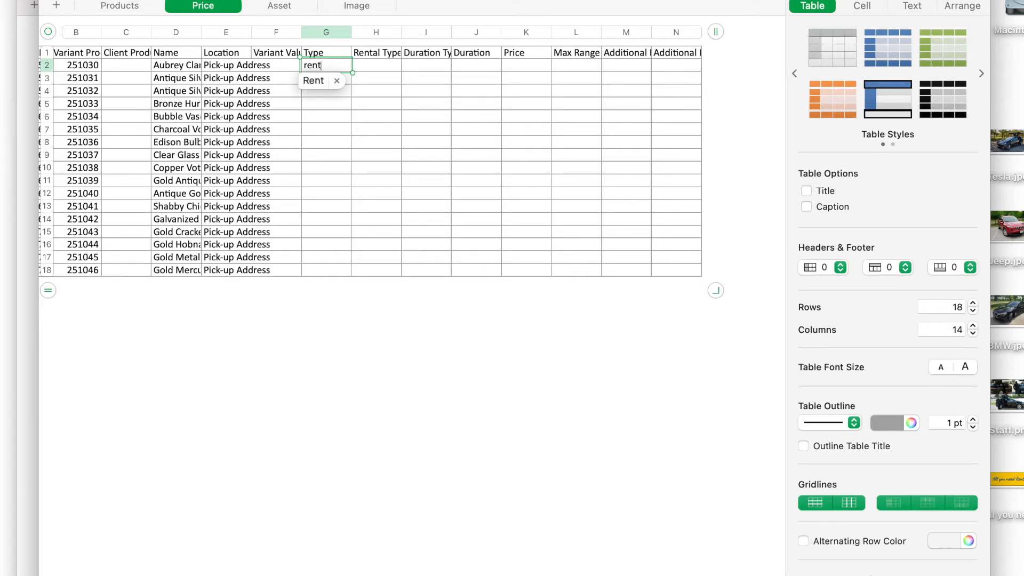
key("Tab")
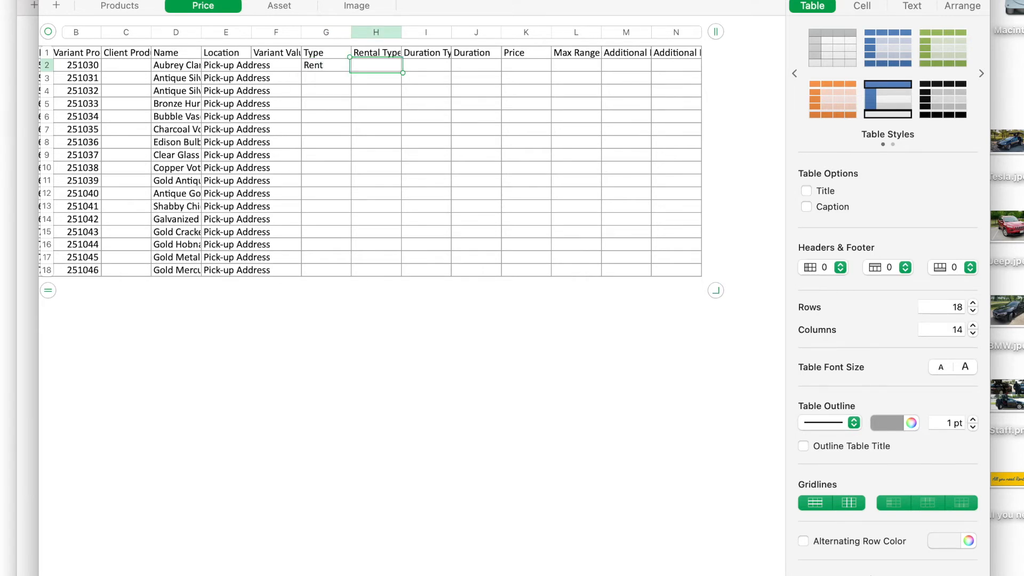
left_click(312, 65)
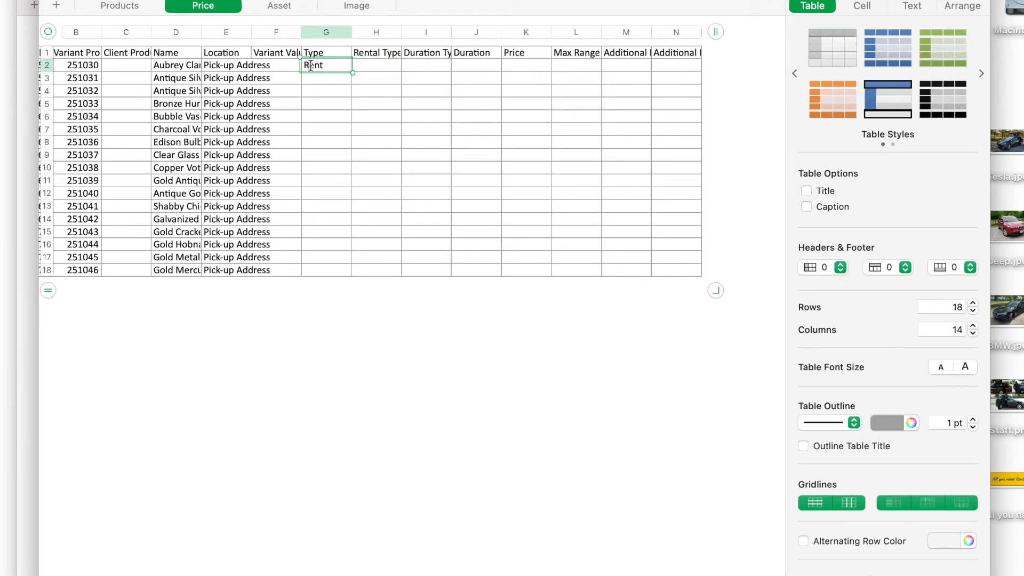
type("rent")
key("Tab")
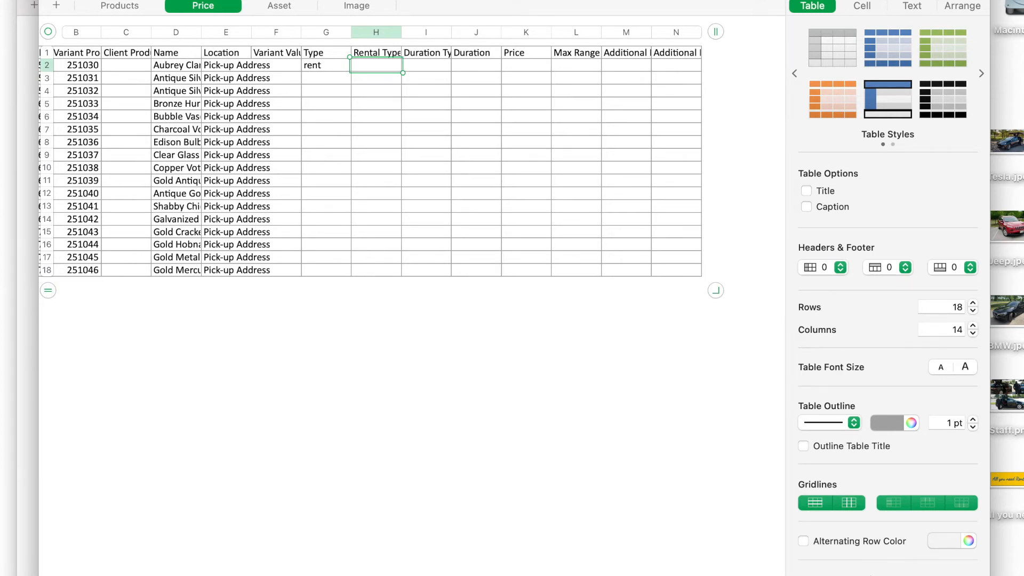
Step: Fill in the first product's Rental Type as Fixed, Duration Type as Daily, Duration as 1 and Price as 20
type("fixed")
key("Tab")
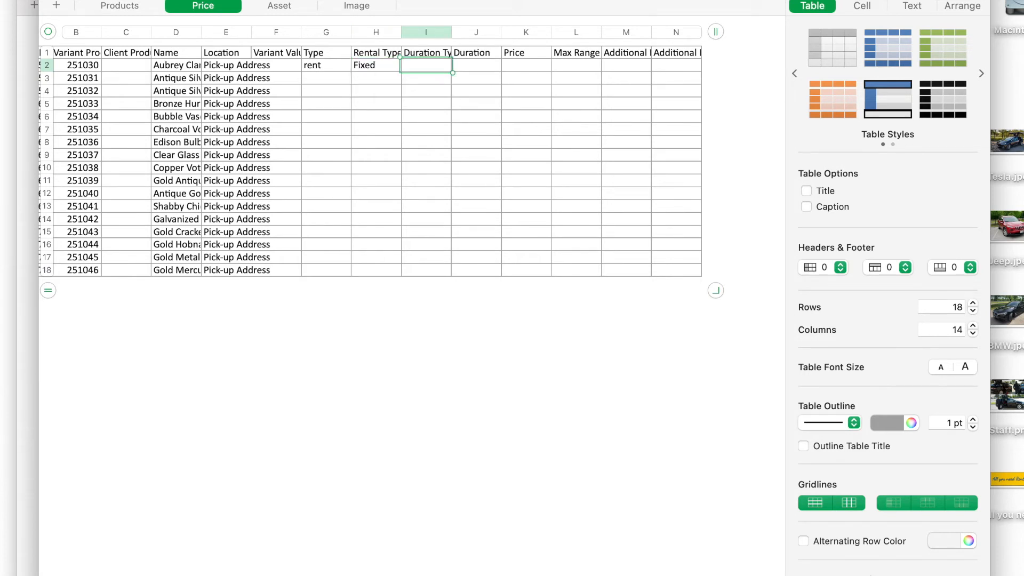
type("daily")
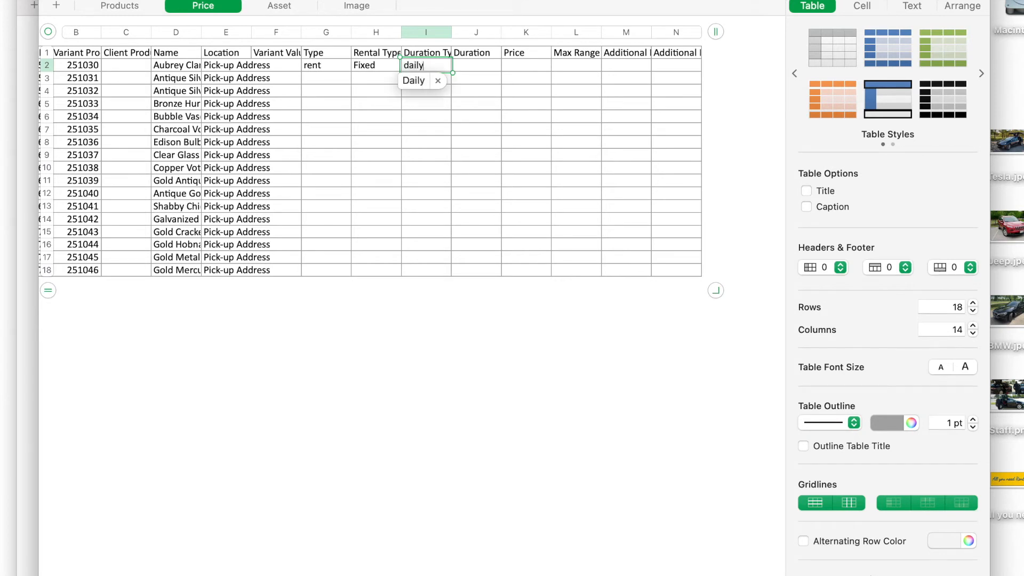
key("Tab")
type("1")
key("Tab")
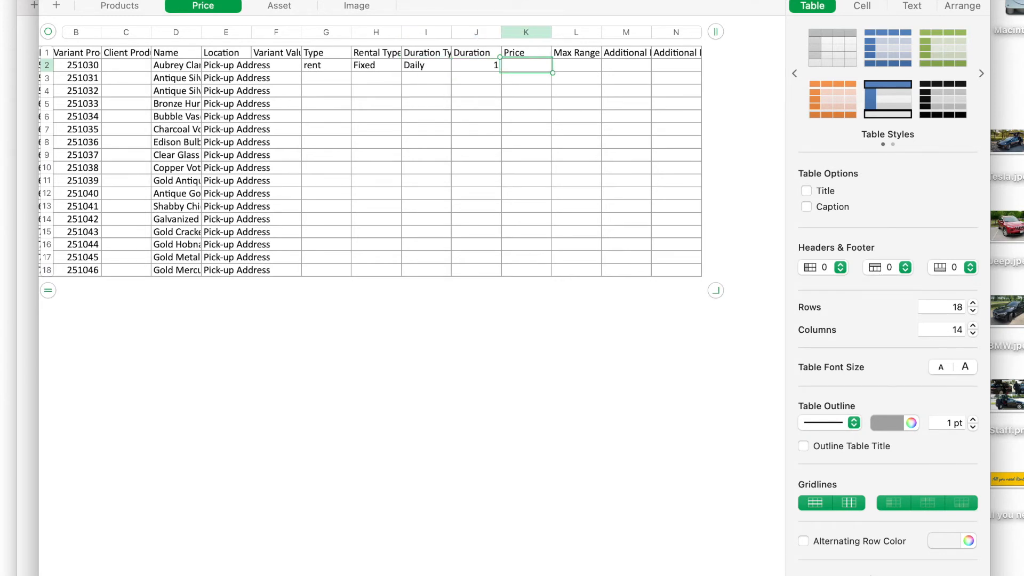
type("20")
key("Tab")
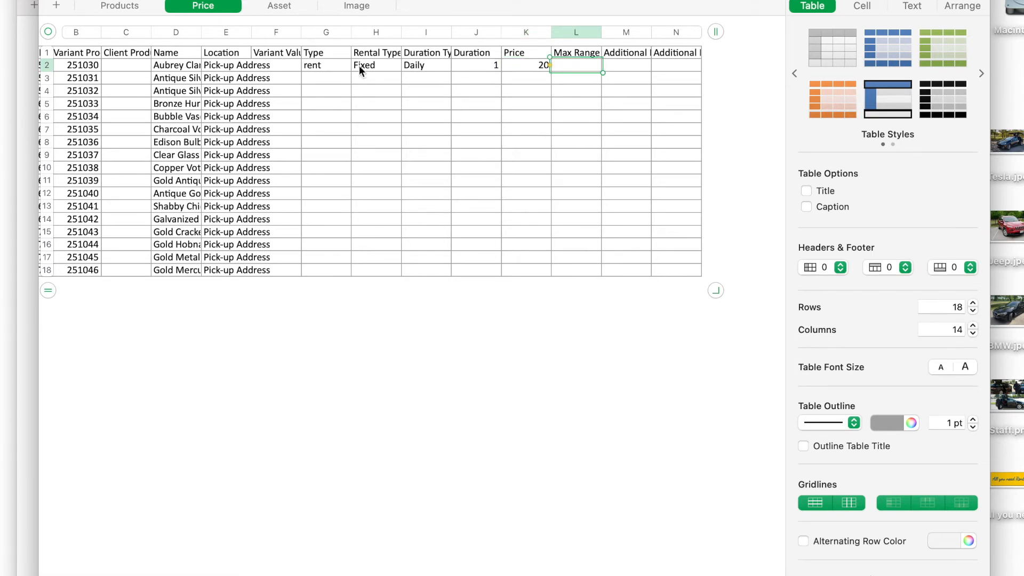
Step: Change the first product's Rental Type and Duration Type to lowercase fixed and daily
left_click(359, 65)
type("fixed")
left_click(409, 64)
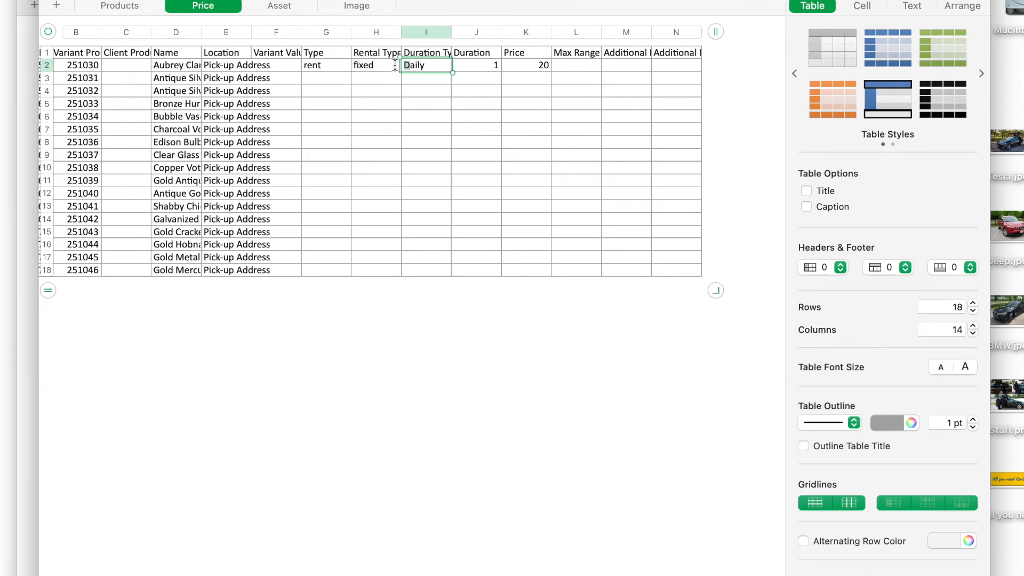
type("d")
left_click(367, 103)
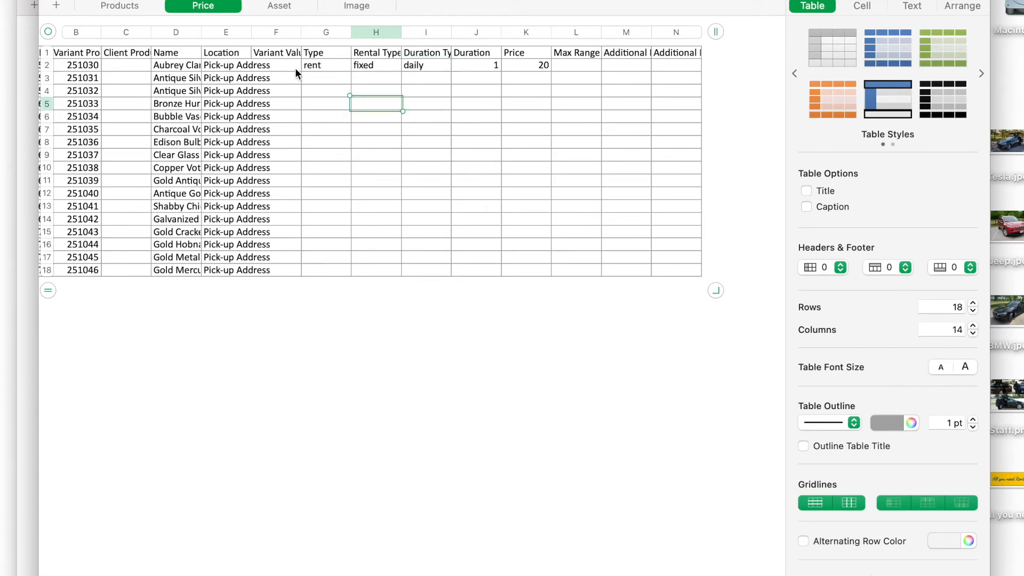
Step: Fill the pricing values in G2:K2 down through row 18 and widen the Name column to fit the product names
left_click_drag(313, 65, 525, 65)
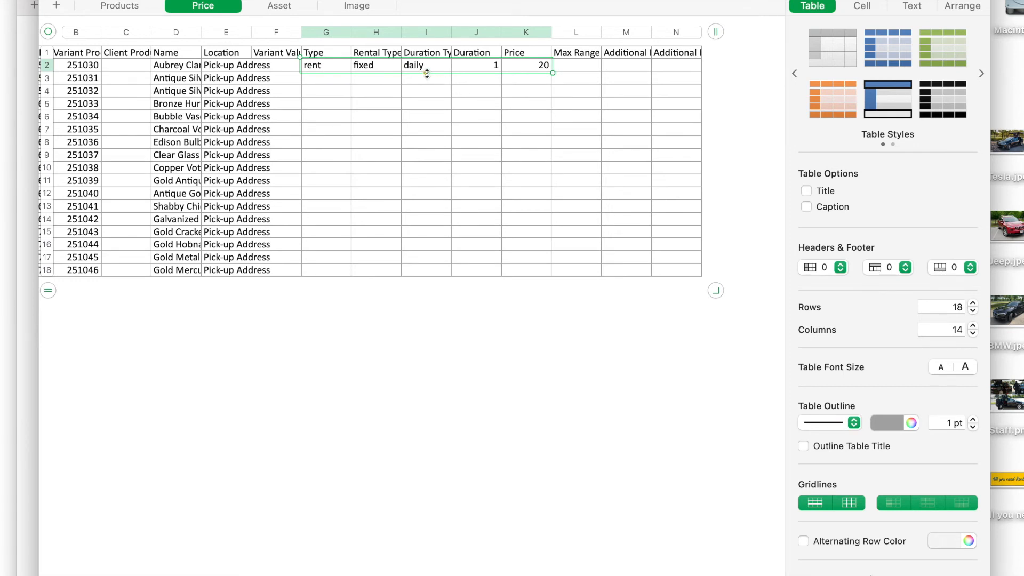
left_click_drag(427, 73, 439, 278)
scroll(367, 178, "left", 3)
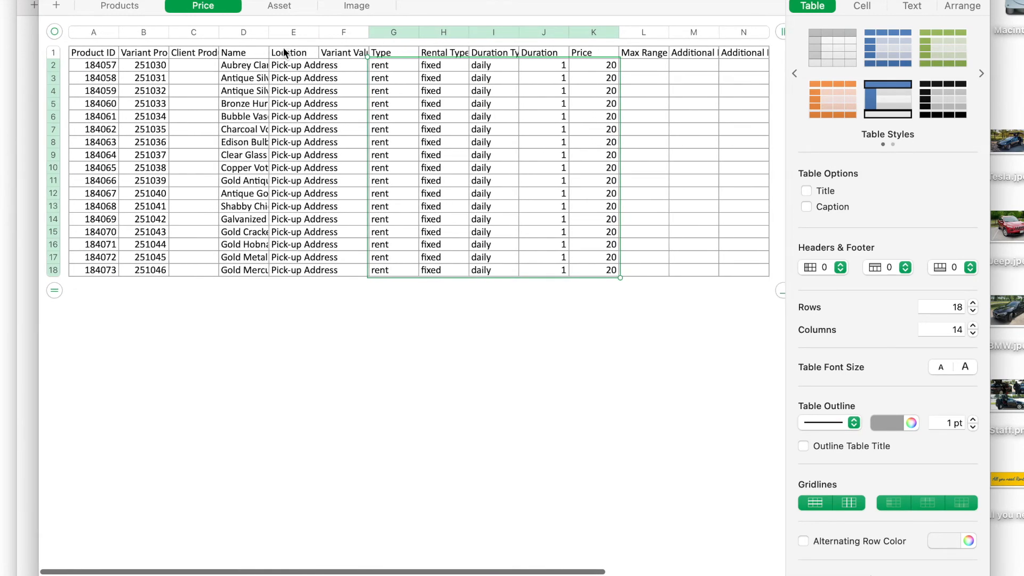
left_click_drag(270, 32, 438, 33)
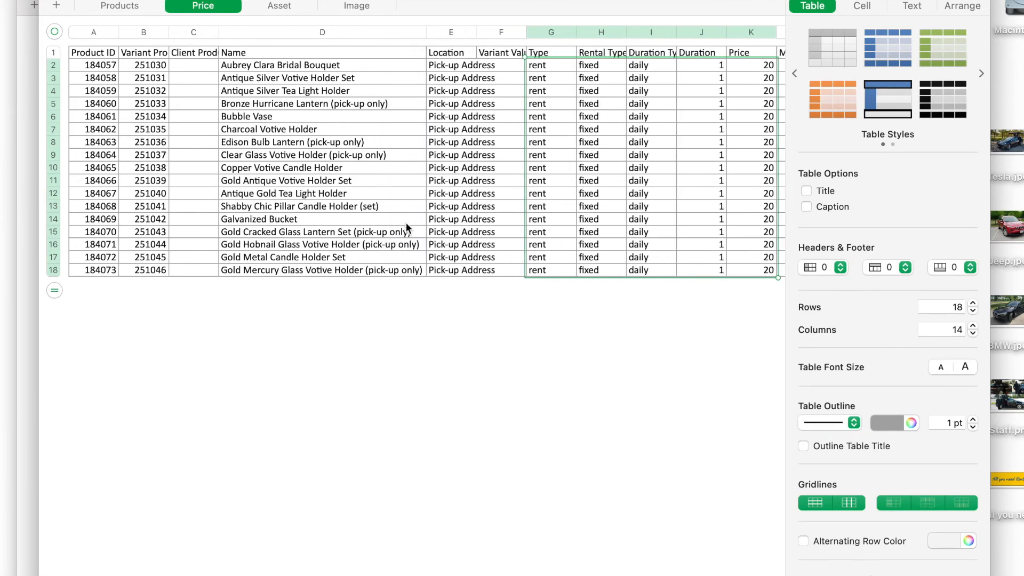
Step: Set the Antique Silver Tea Light Holder's price to 30, and the Bubble Vase's duration to 2 and price to 50
scroll(406, 226, "right", 5)
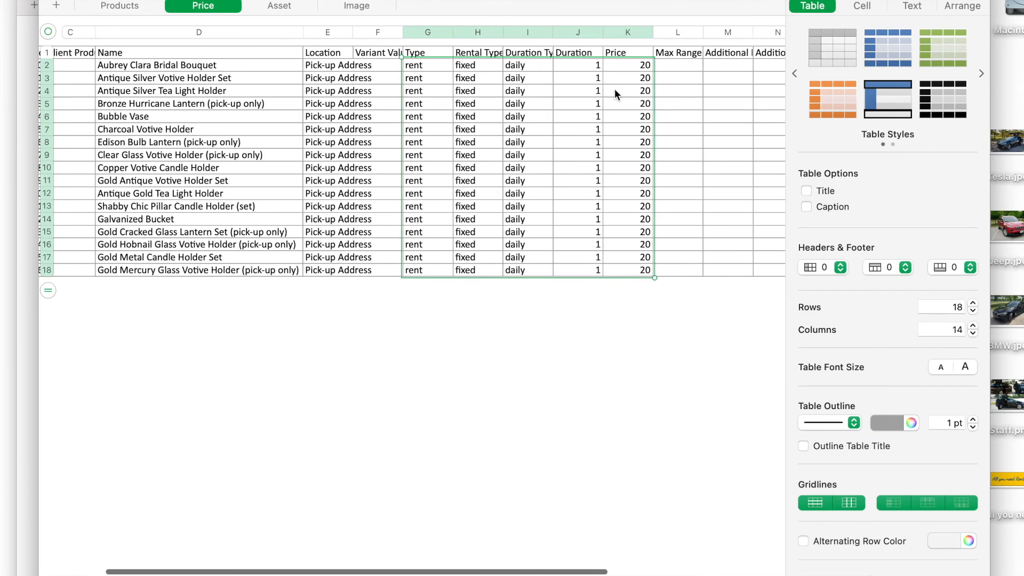
left_click(642, 92)
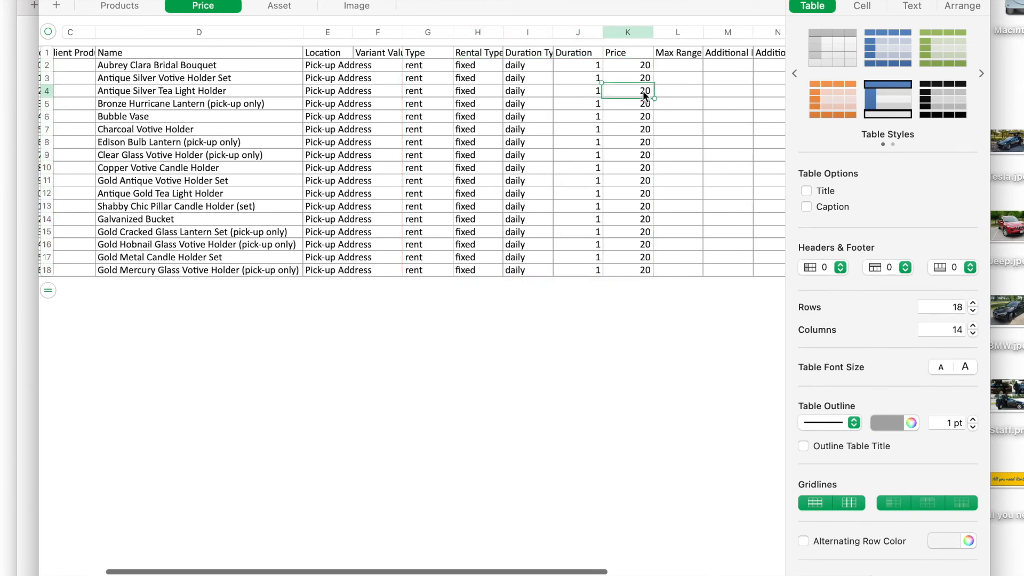
type("30")
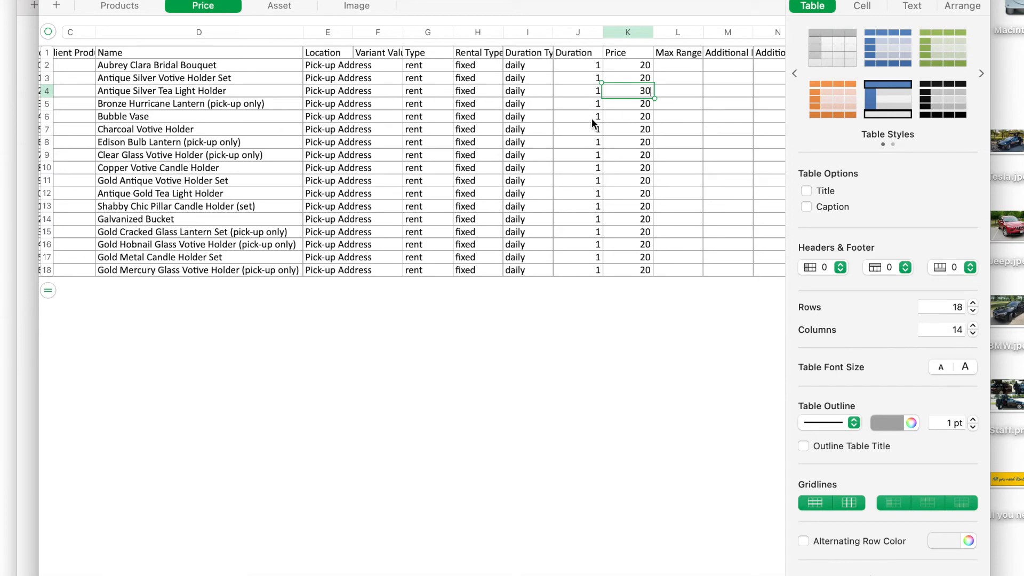
left_click(592, 118)
key("Tab")
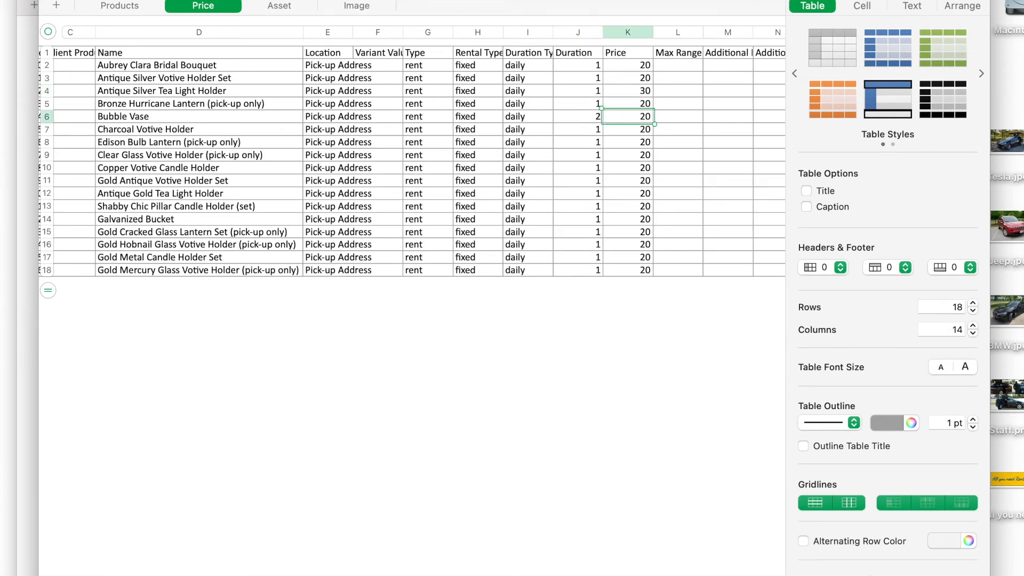
type("50")
Step: Set the Copper Votive Candle Holder's duration to 2 and its price to 10
left_click(596, 167)
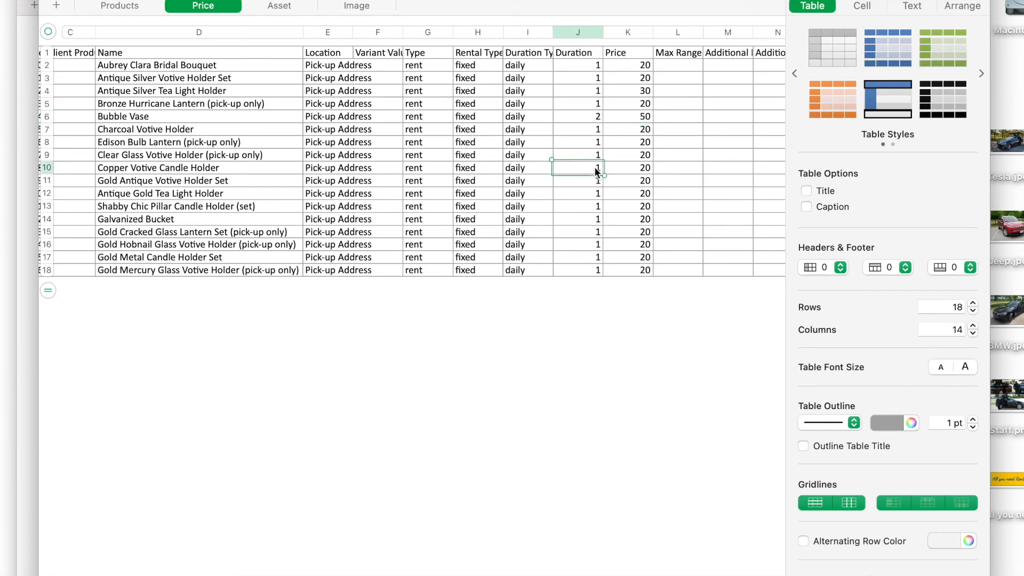
type("2")
key("Tab")
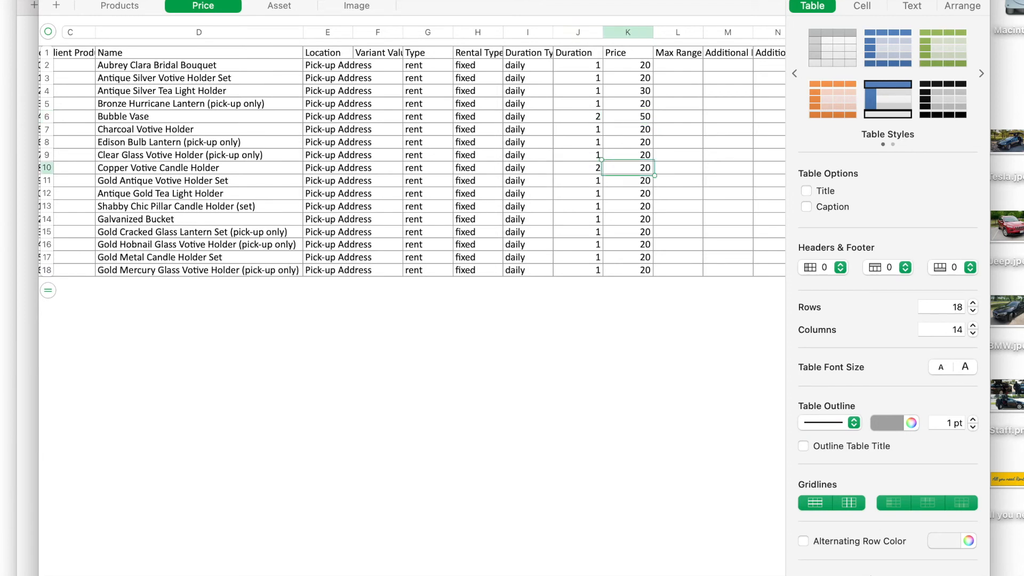
type("10")
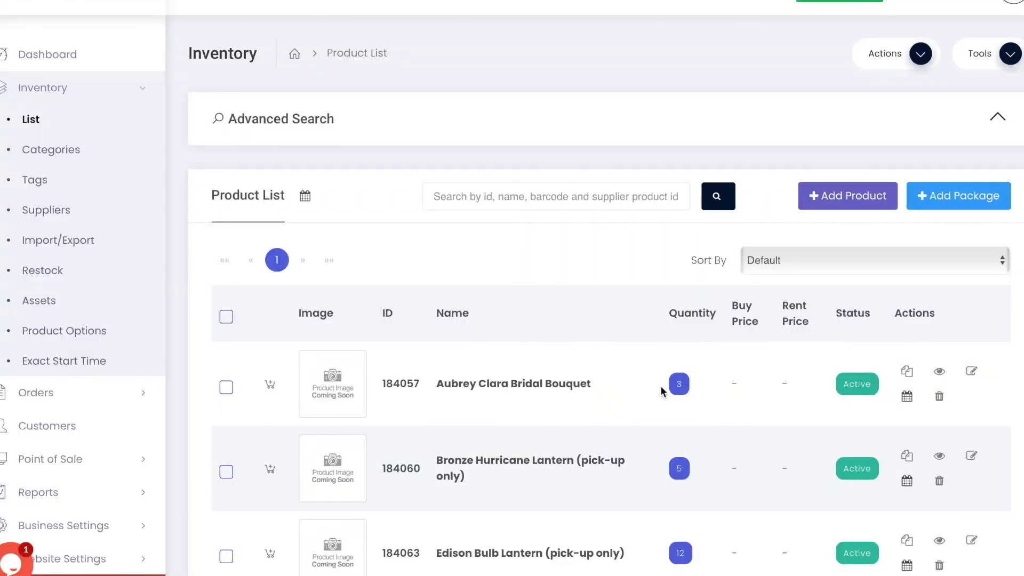
Step: Open the Update Price import for editing existing inventory
left_click(1008, 54)
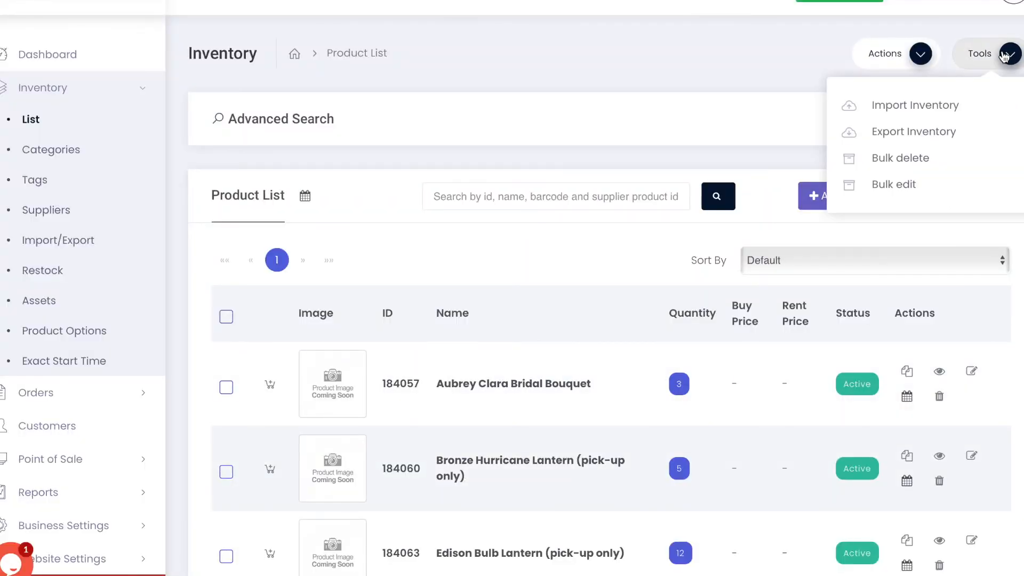
left_click(919, 104)
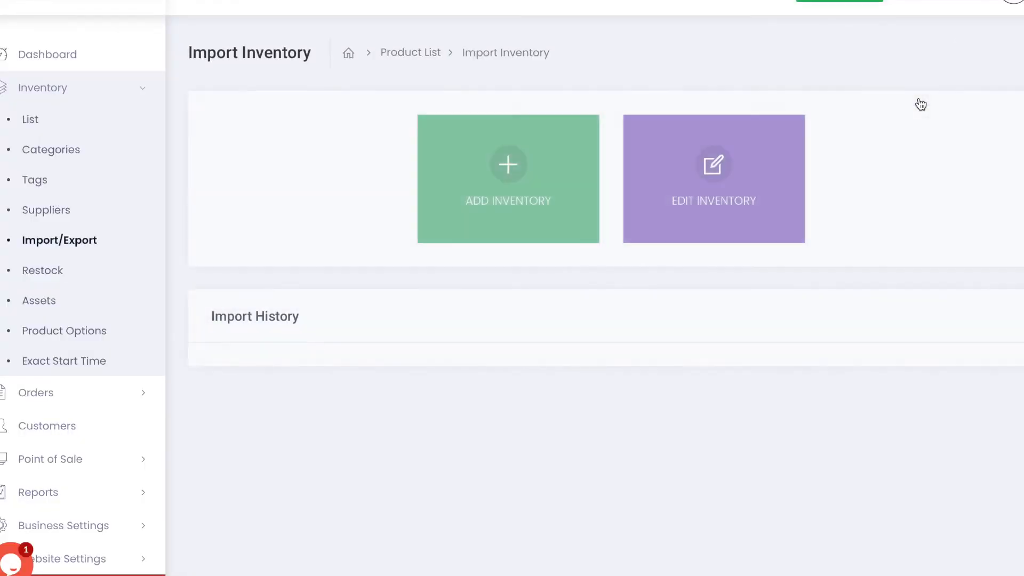
left_click(716, 166)
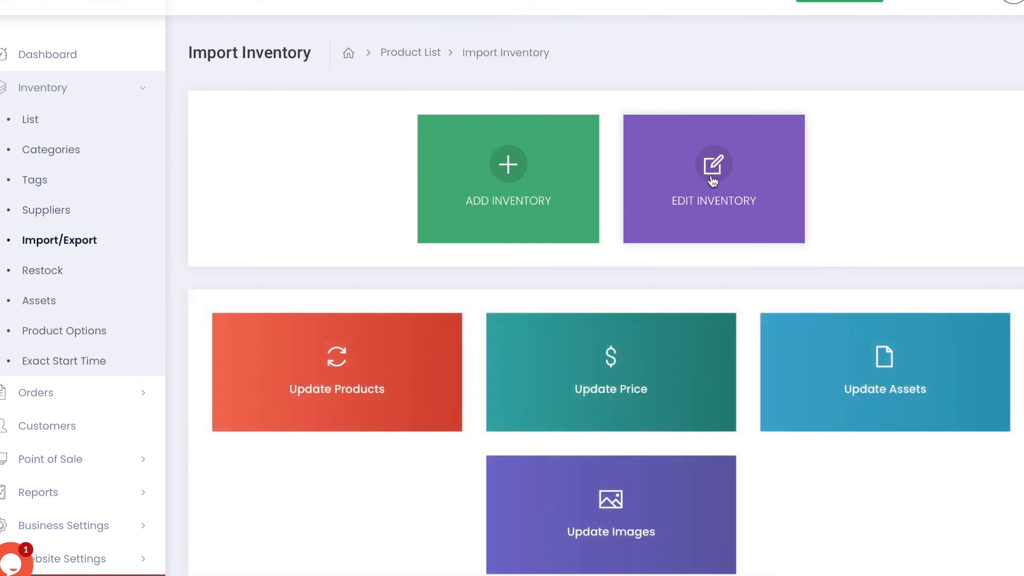
left_click(612, 363)
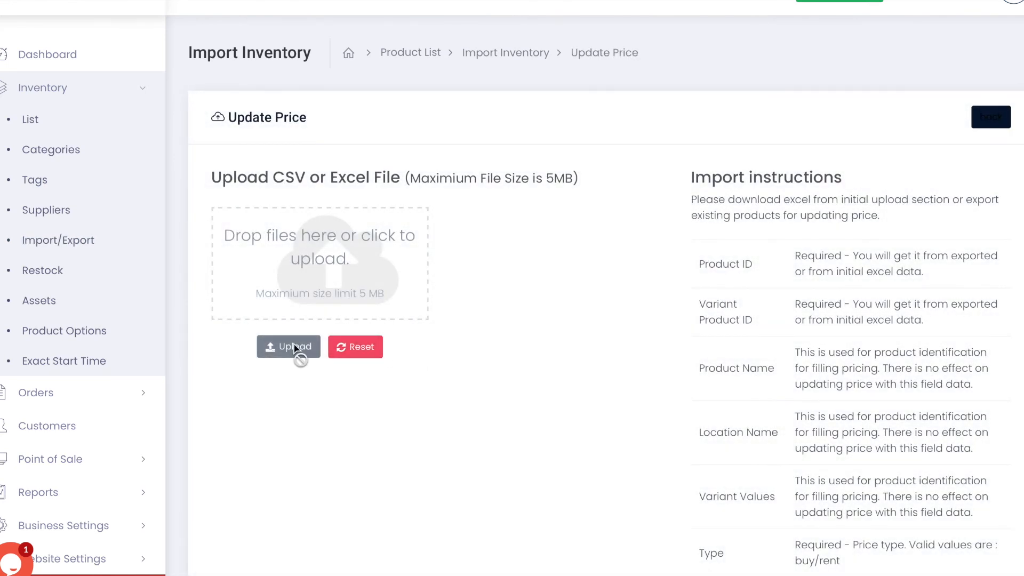
Step: Choose the file 210816 - Wedding Price.xlsx and upload it as the price update
left_click(299, 289)
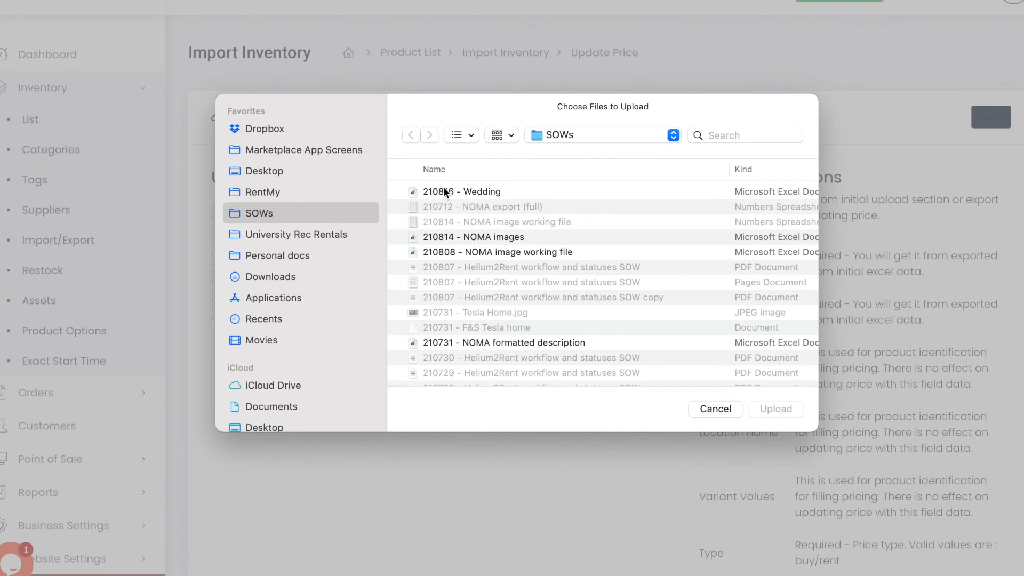
left_click(467, 192)
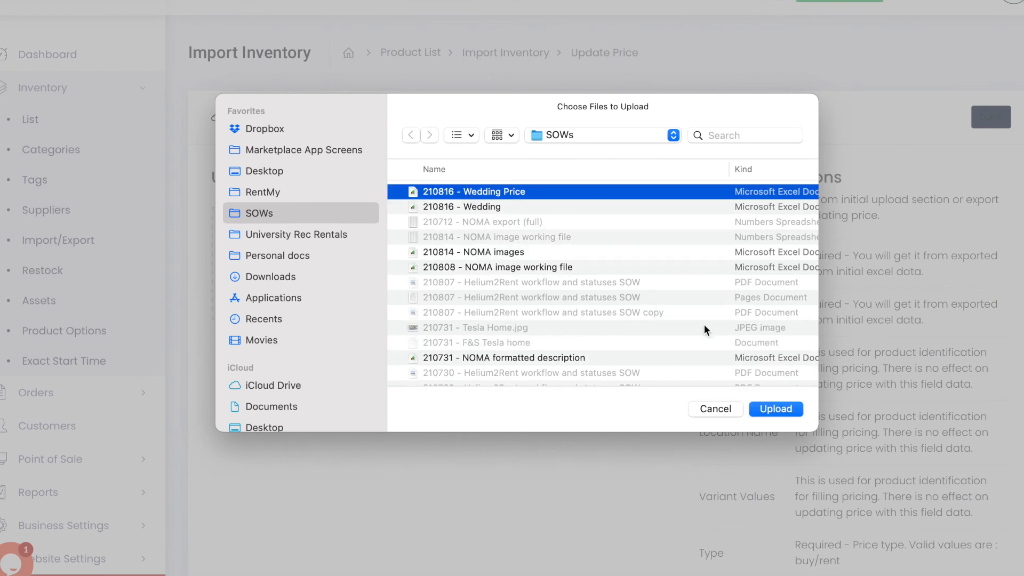
left_click(768, 408)
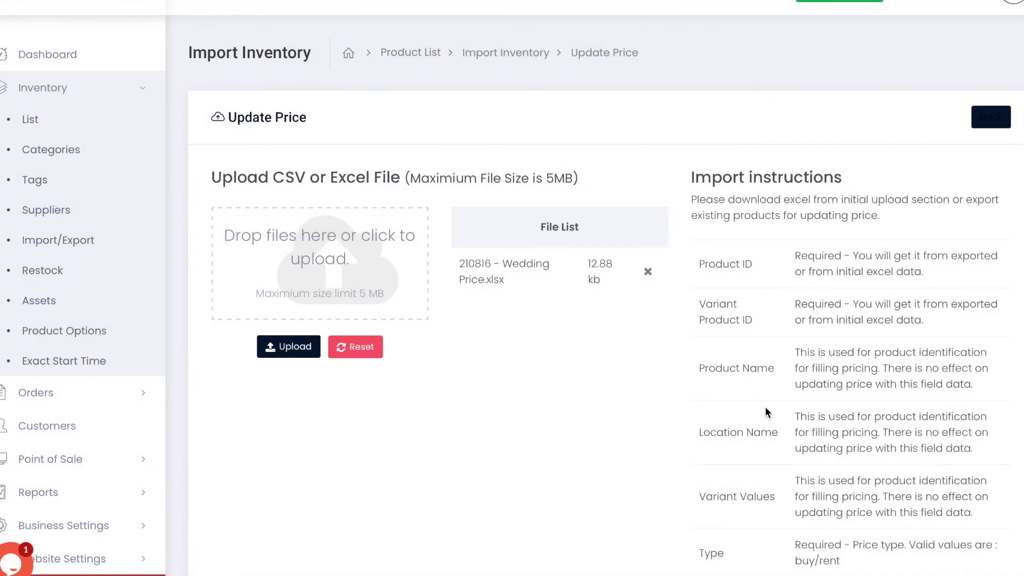
left_click(288, 348)
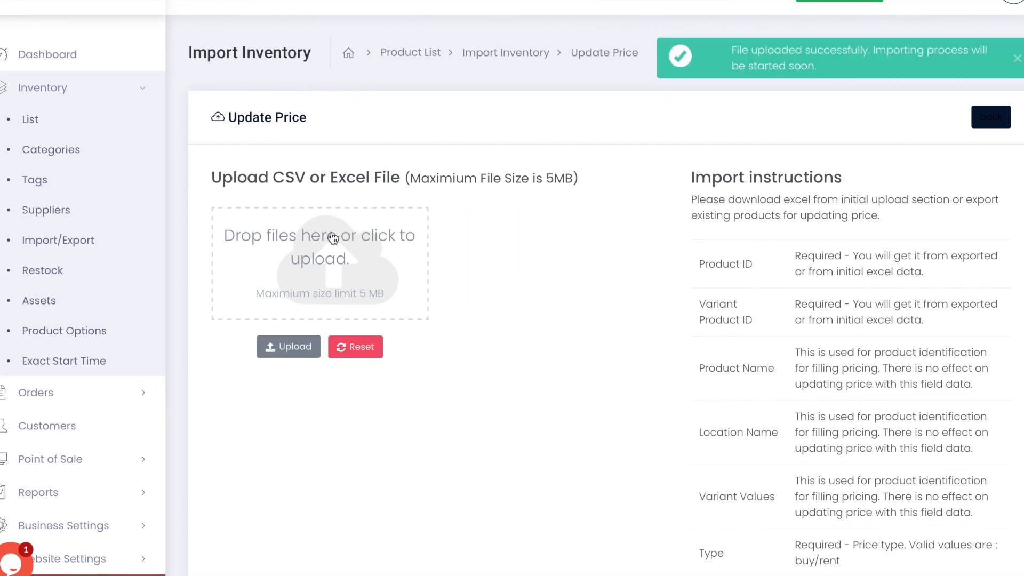
Step: Check the price job in the import history and review the products' rent prices in the inventory list
left_click(488, 56)
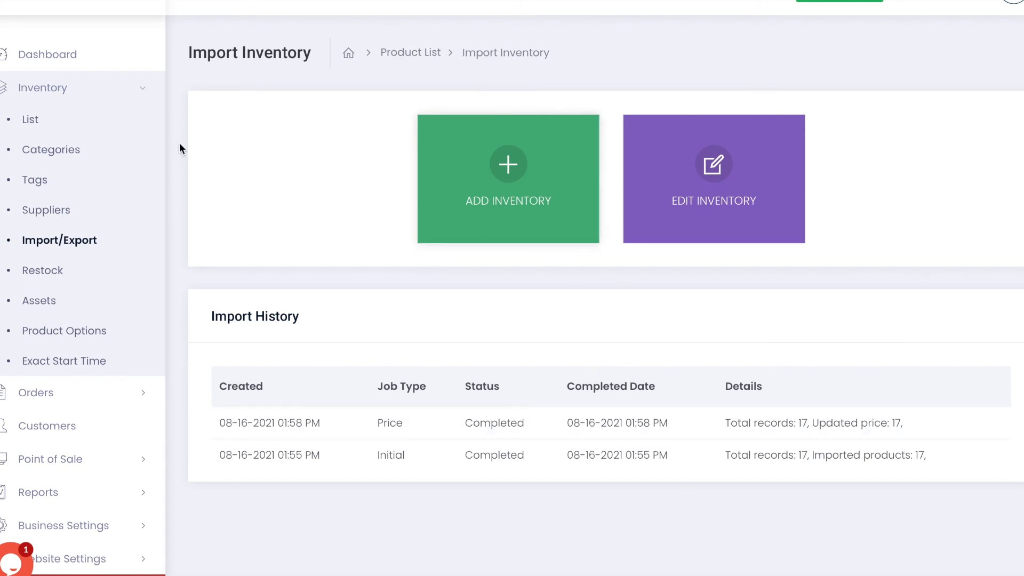
left_click(24, 121)
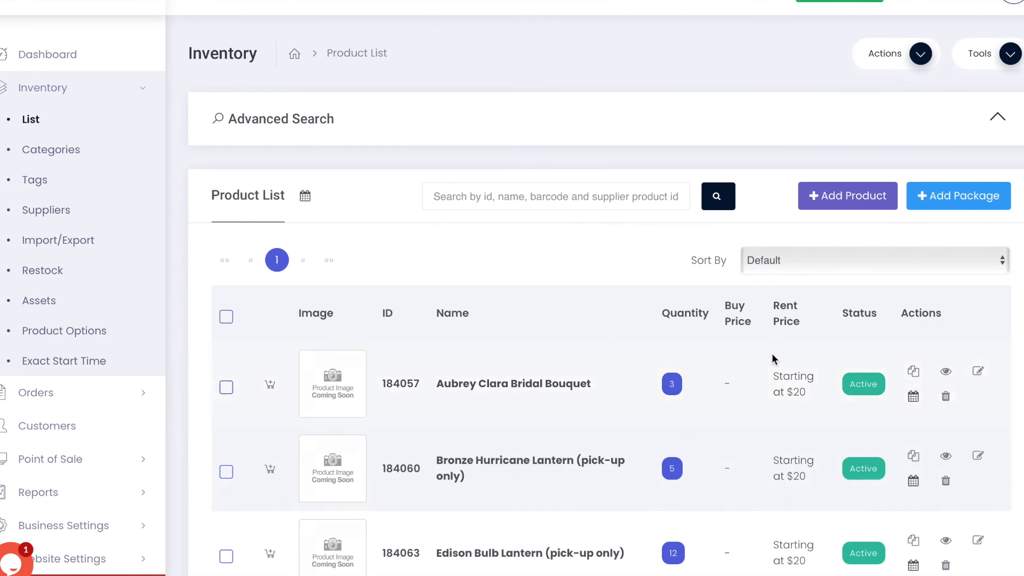
scroll(713, 450, "down", 3)
scroll(713, 452, "down", 5)
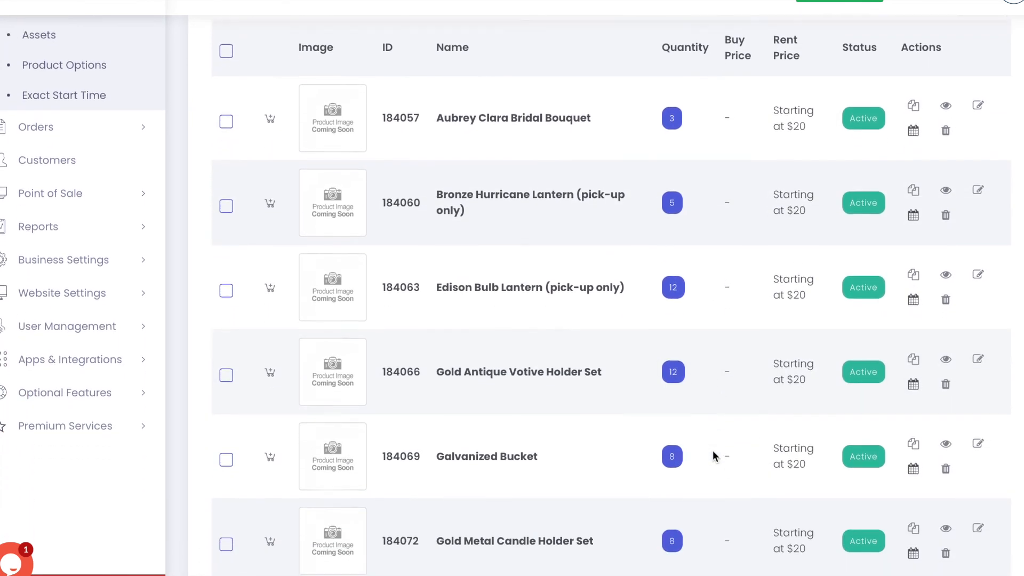
scroll(714, 451, "down", 4)
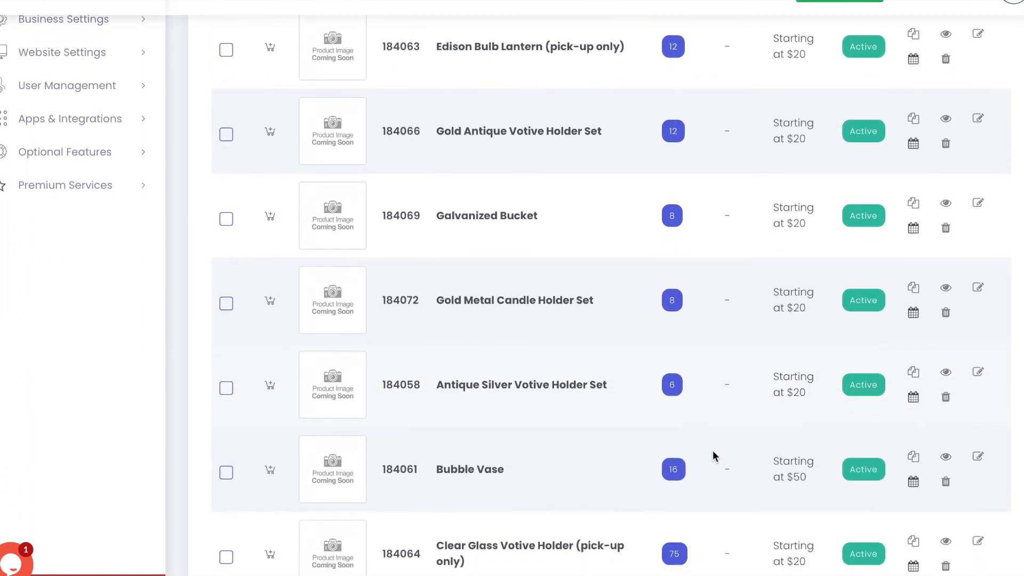
scroll(718, 419, "down", 5)
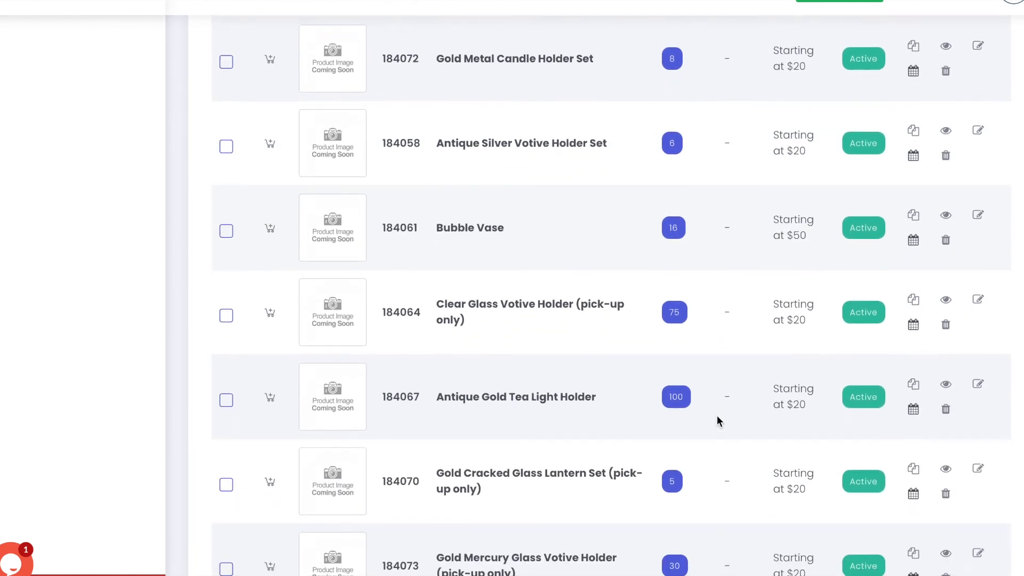